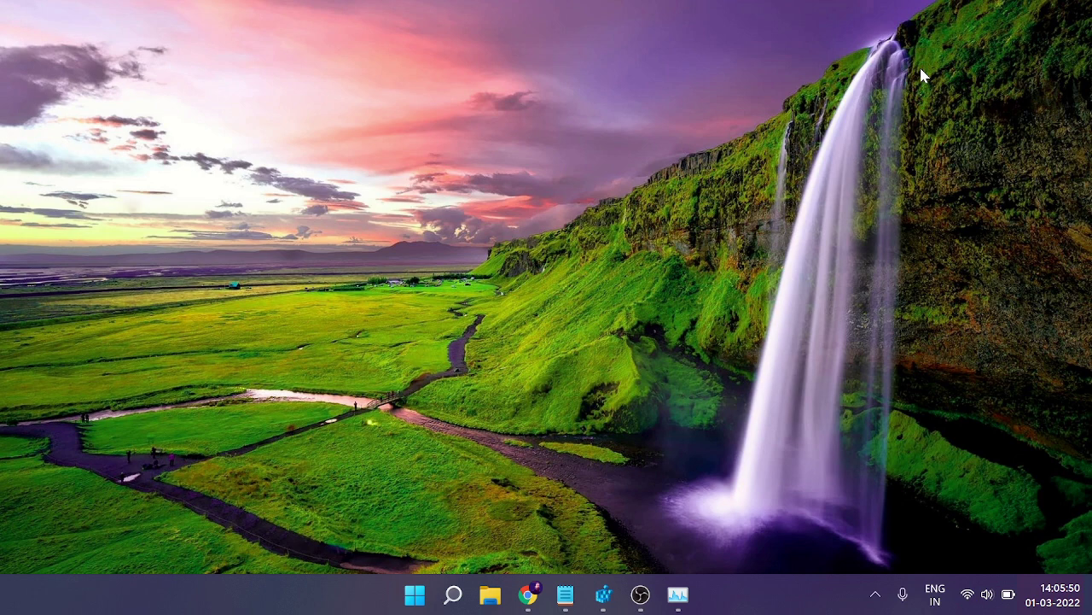
- Open Task Manager to view Desktop Window Manager's memory use, then return to the desktop
key(ctrl+shift+Escape)
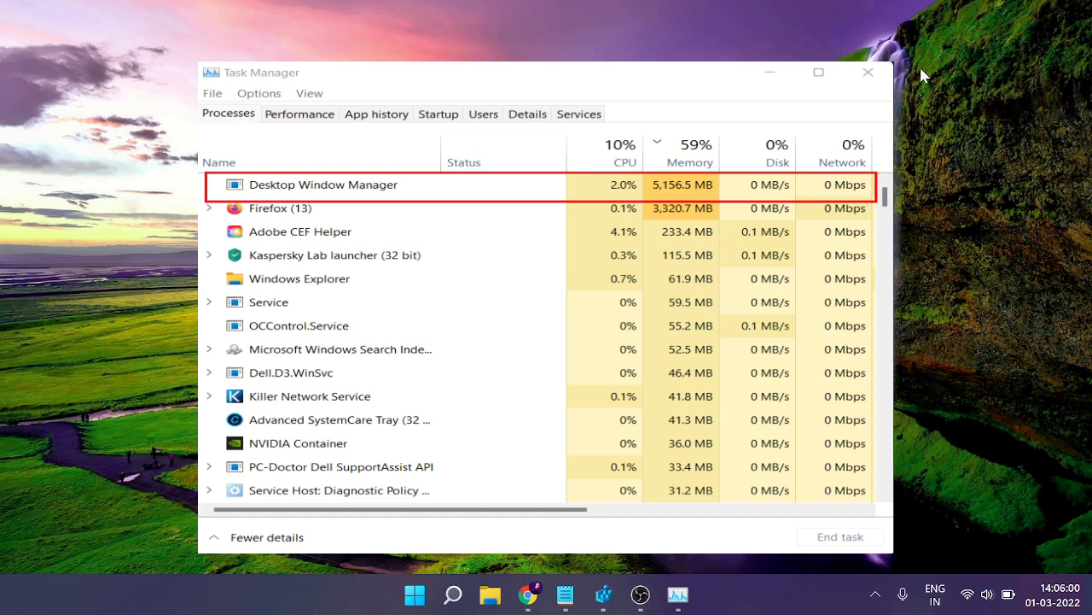
key(super+d)
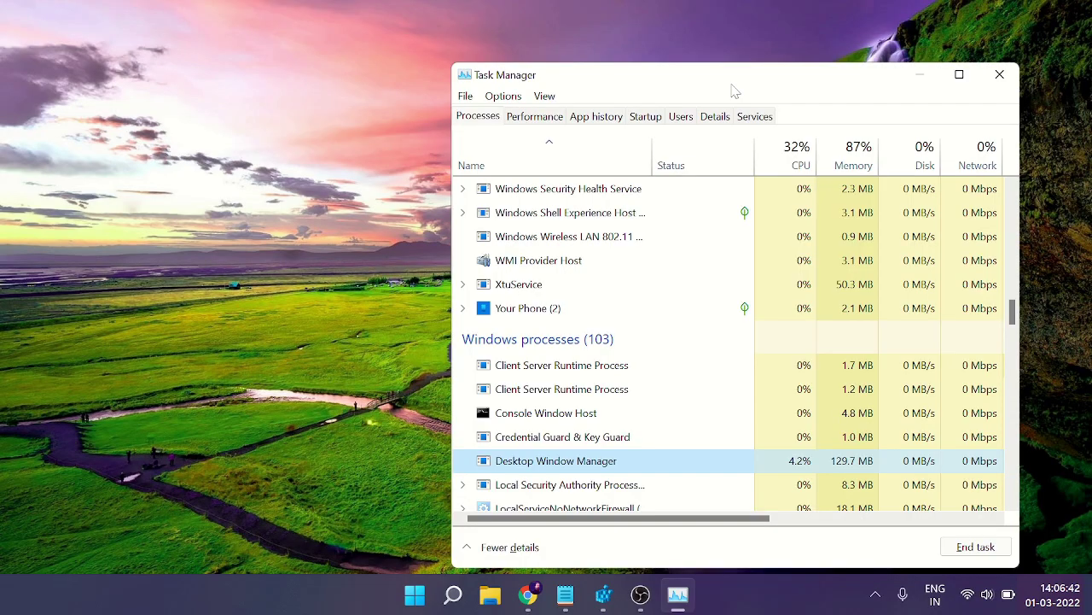
drag(731, 88, 693, 42)
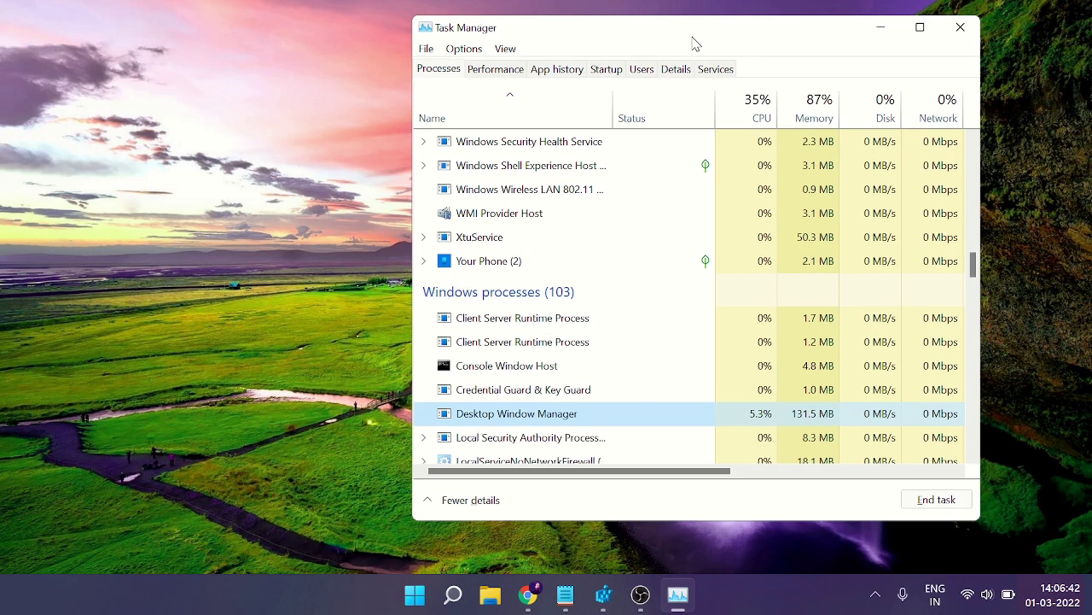
click(495, 395)
click(500, 413)
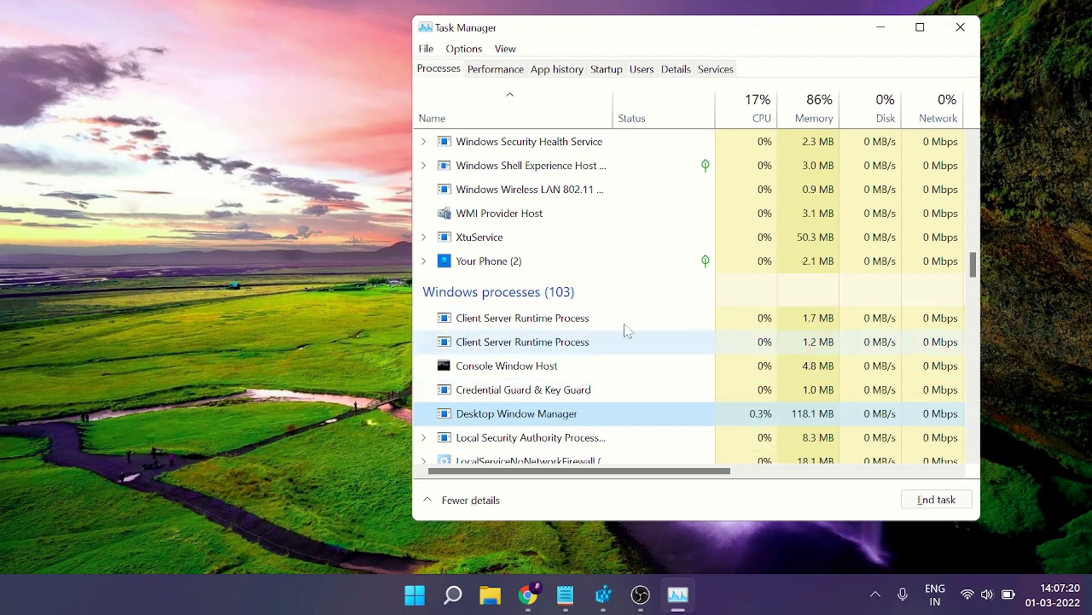
scroll(623, 330, up, 7)
scroll(583, 262, up, 10)
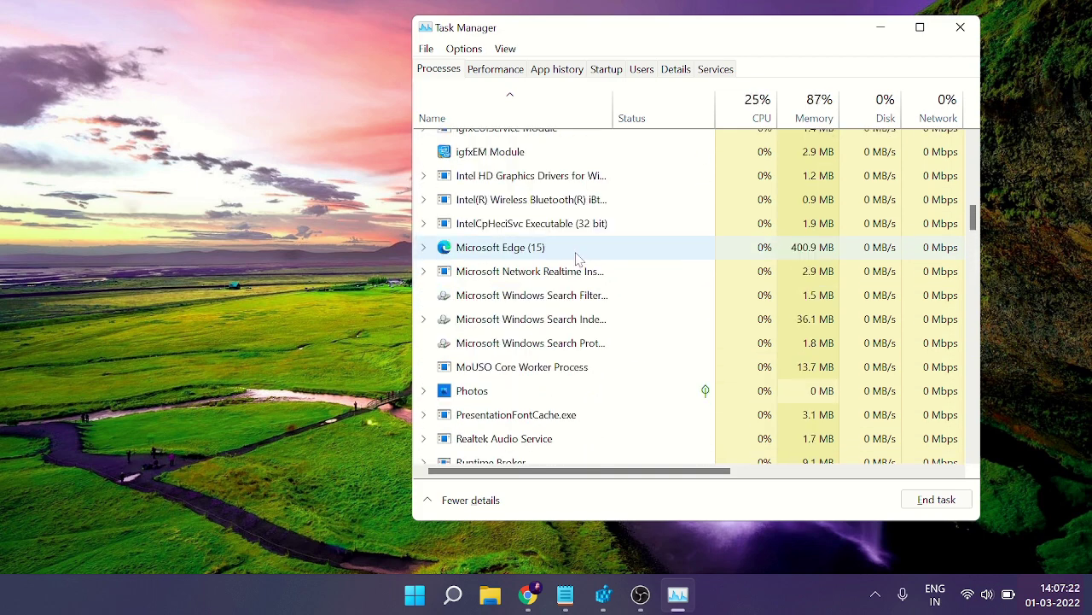
scroll(568, 256, up, 5)
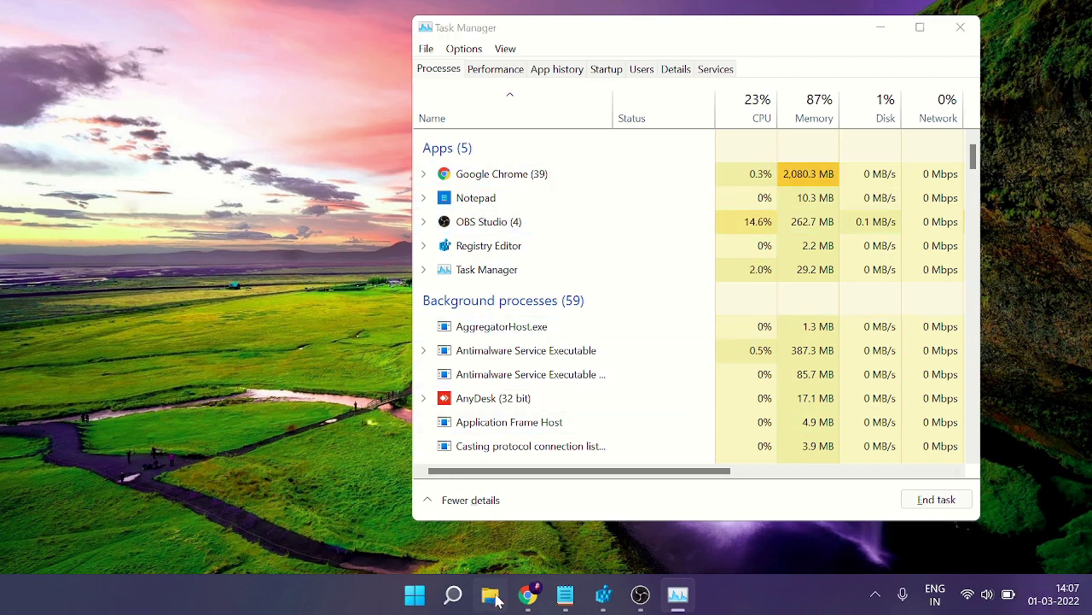
- Restart the Windows Explorer process and recheck Desktop Window Manager's memory, now 105.9 MB
click(493, 598)
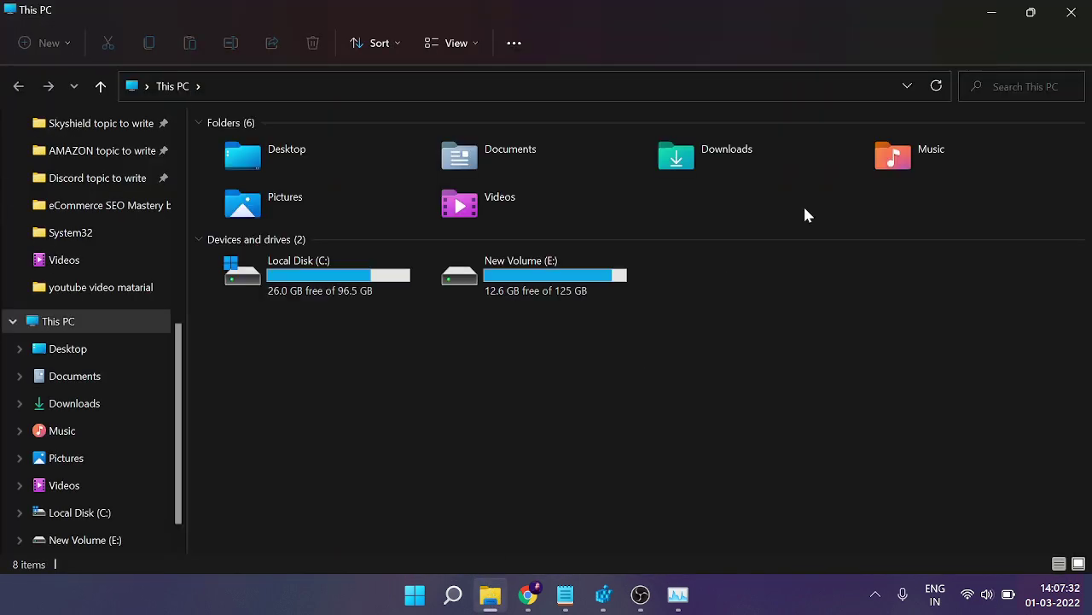
click(992, 12)
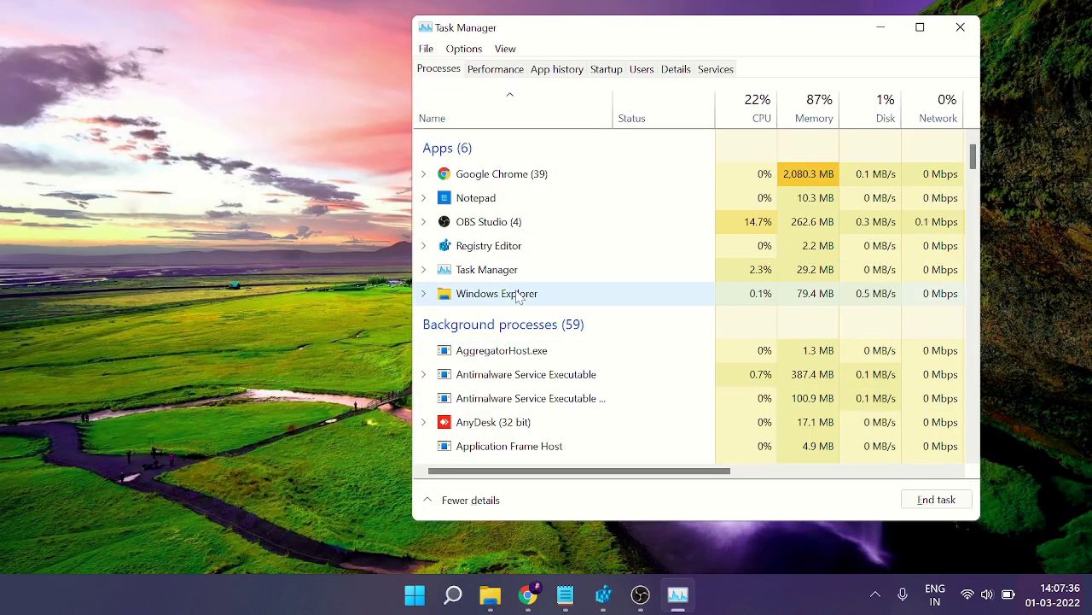
right_click(527, 296)
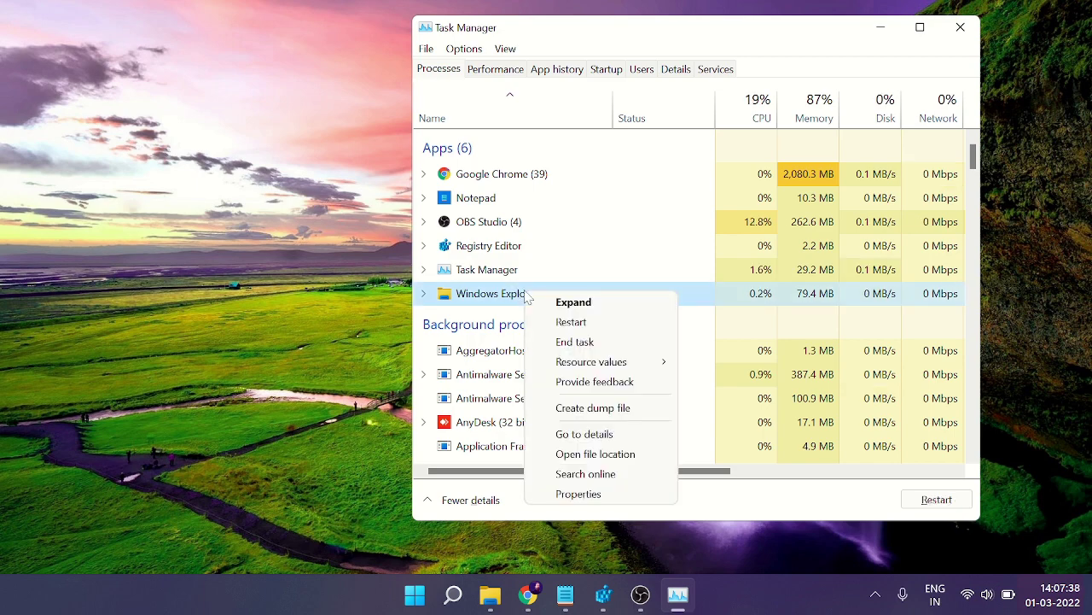
click(603, 323)
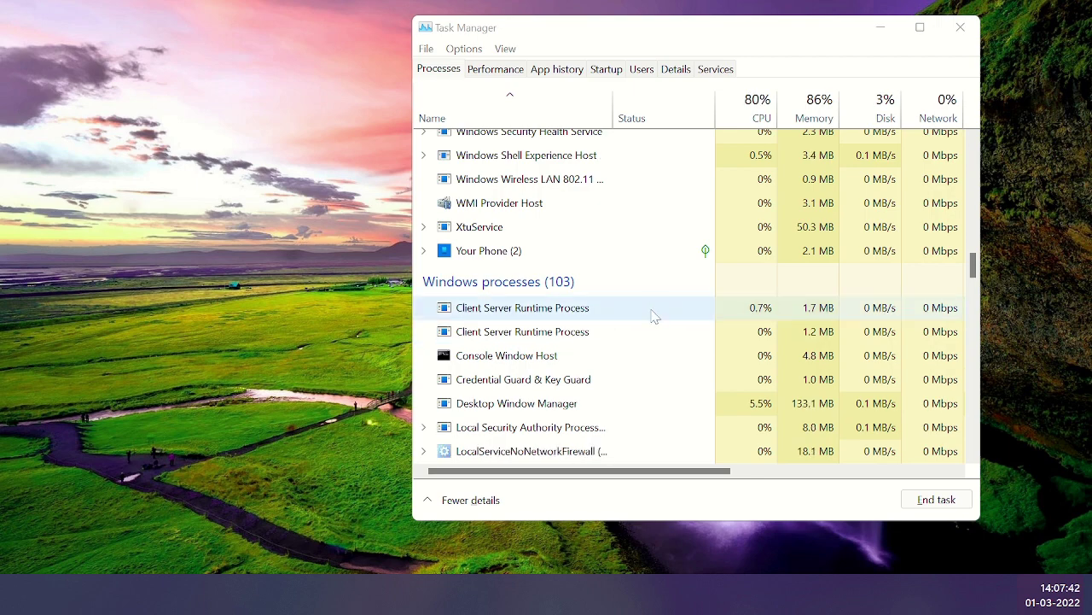
click(666, 403)
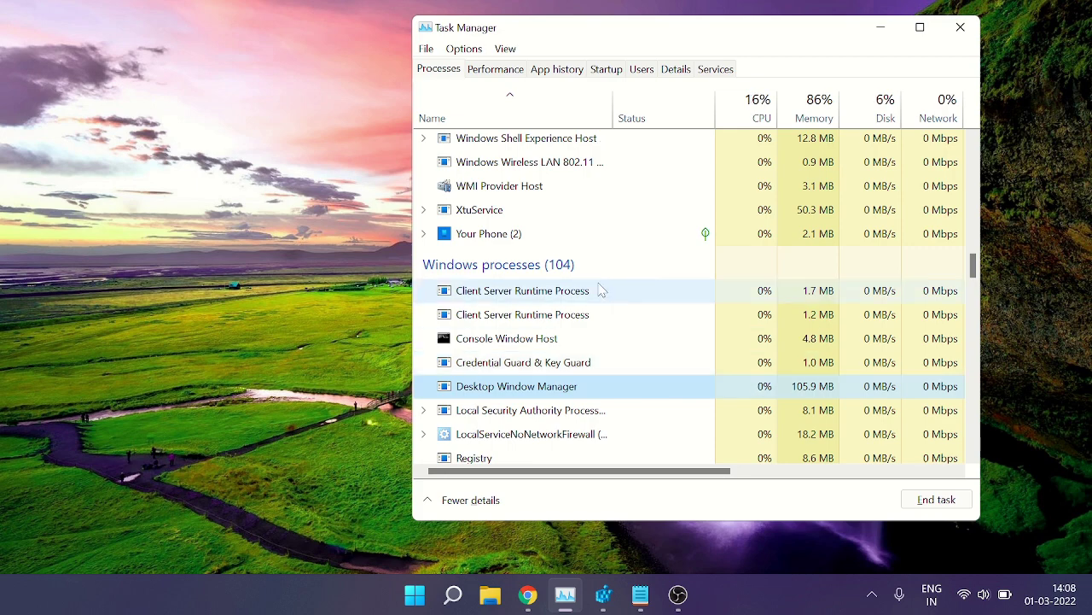
scroll(600, 288, down, 1)
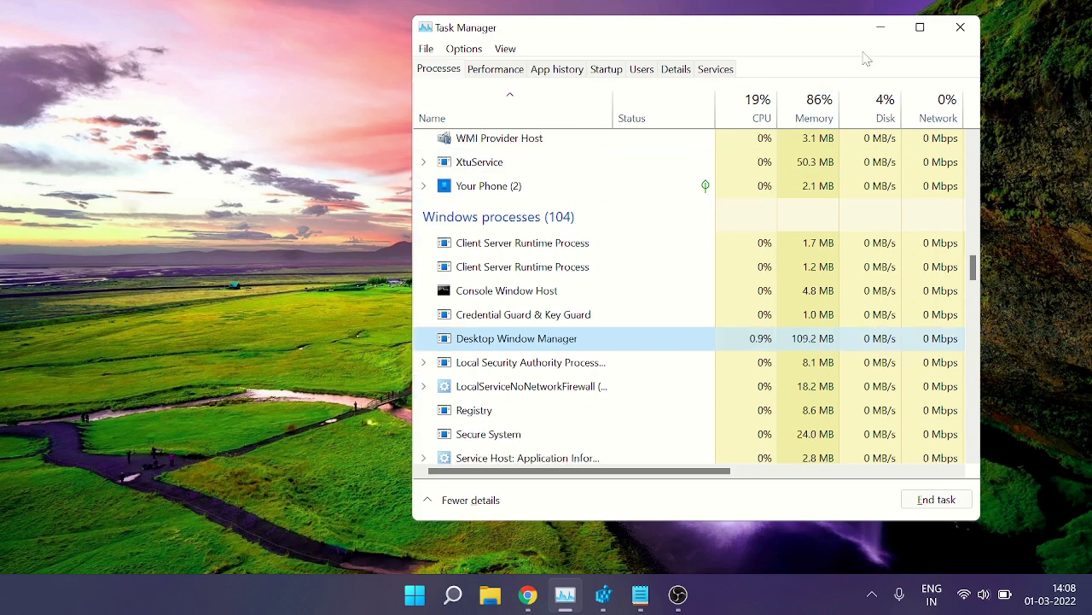
- Via devmgmt.msc, auto-search for an Intel(R) HD Graphics 620 driver update; the best driver is already installed
key(super+r)
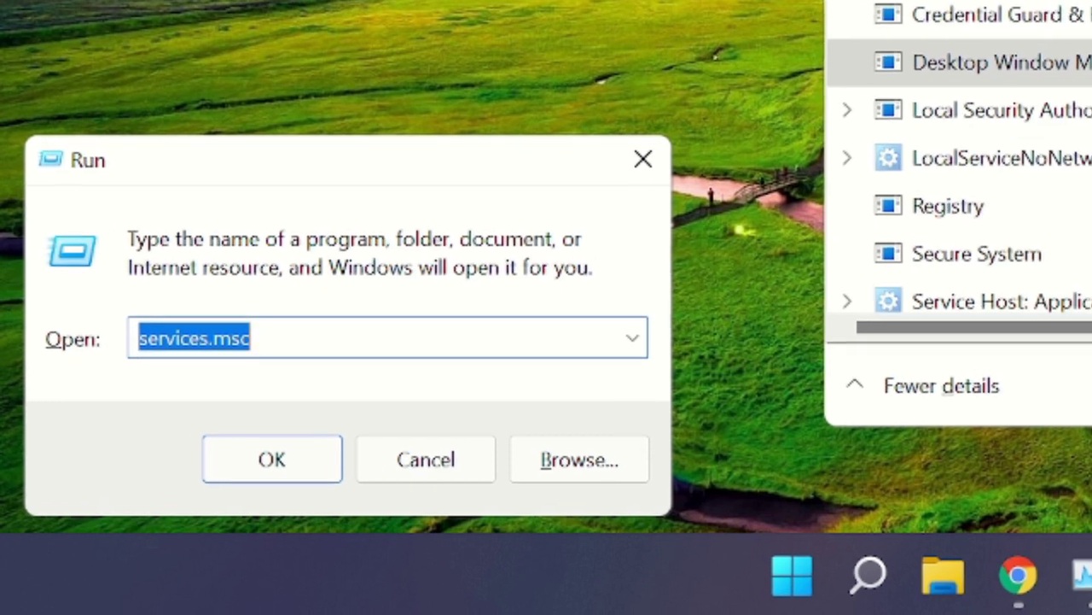
text(de)
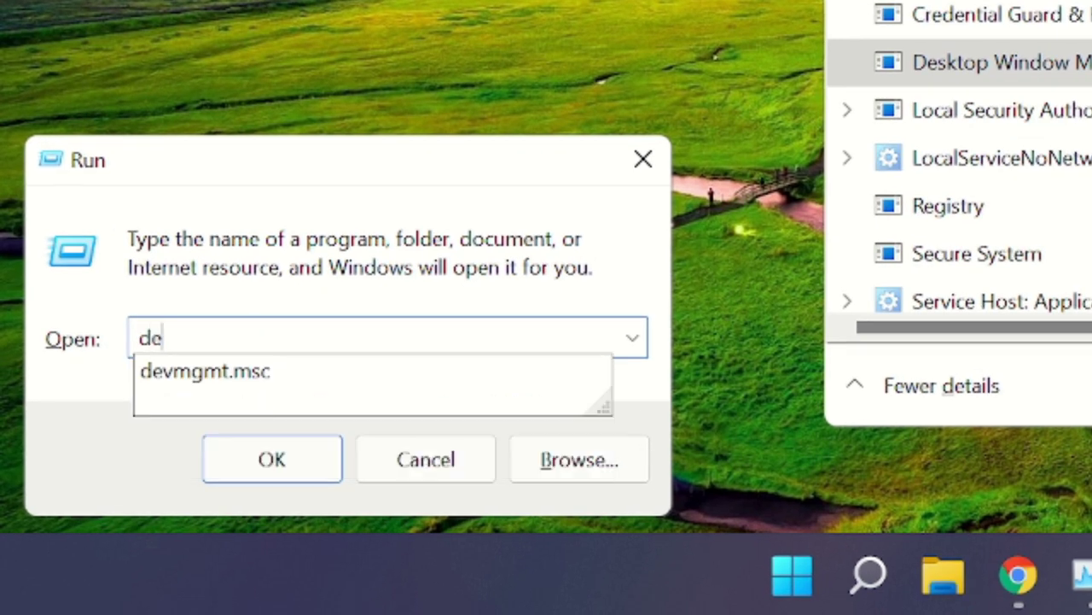
text(vmgmt.m)
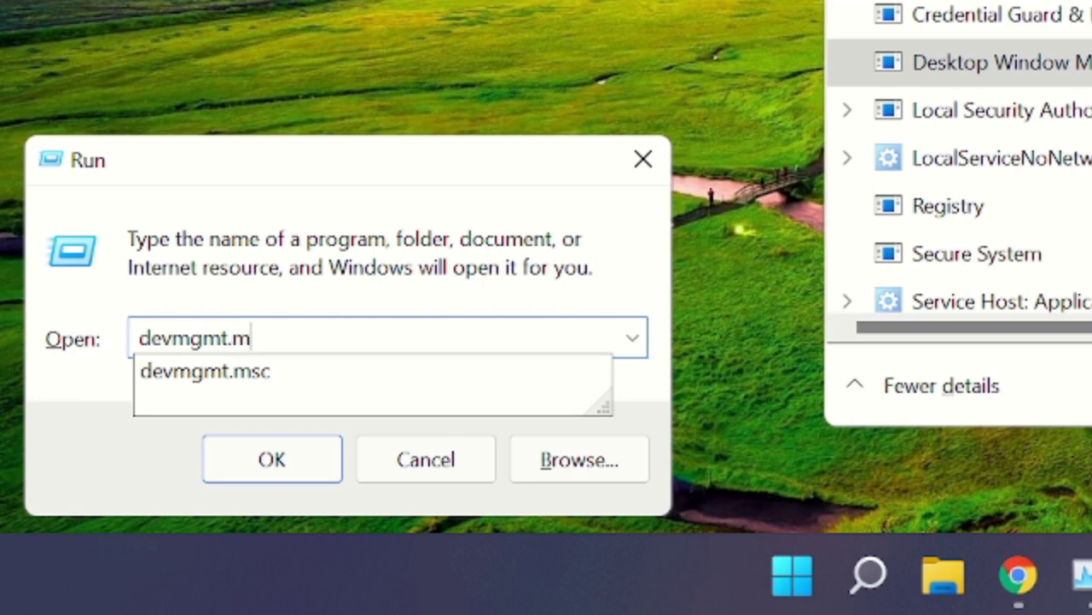
text(sc)
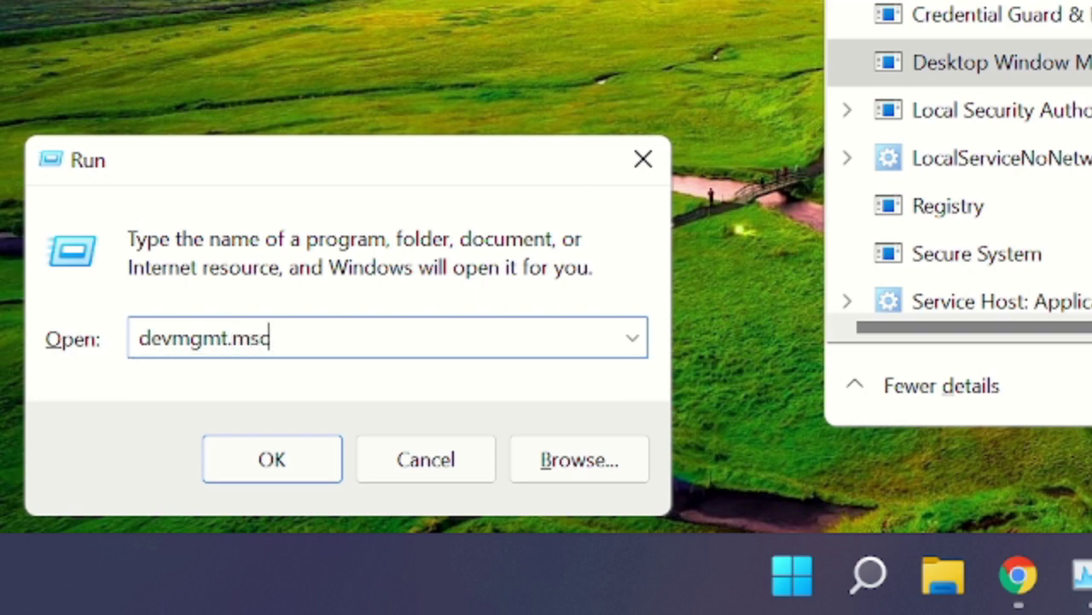
click(239, 465)
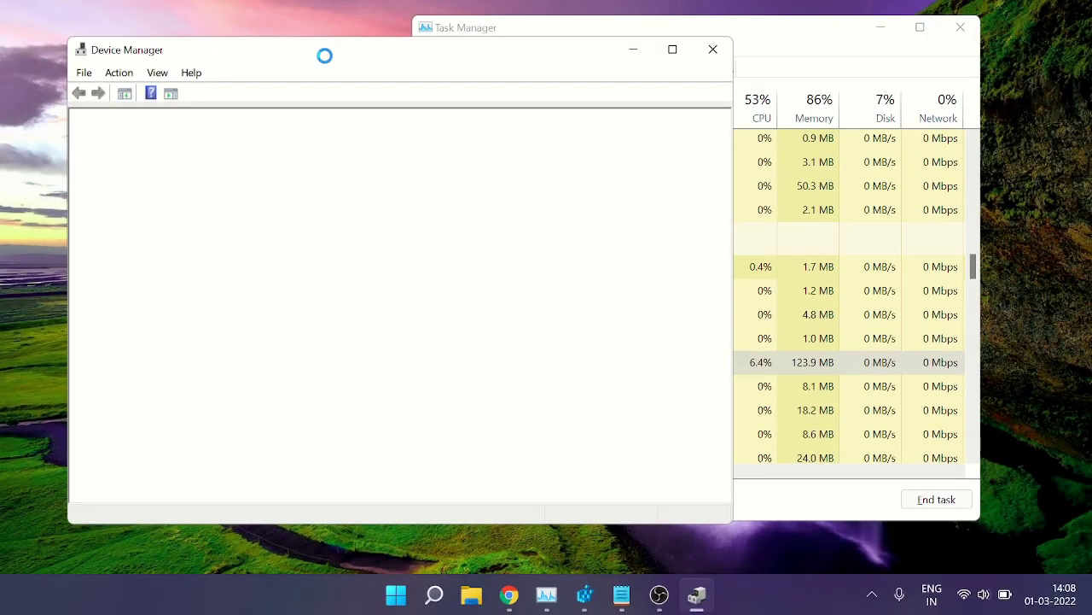
drag(328, 61, 538, 46)
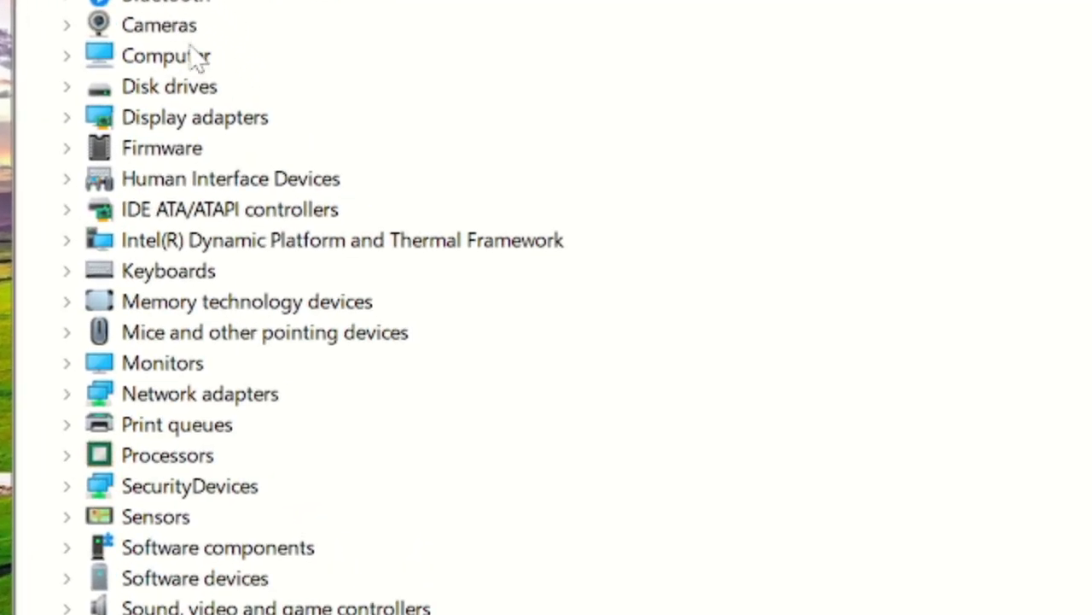
double_click(158, 120)
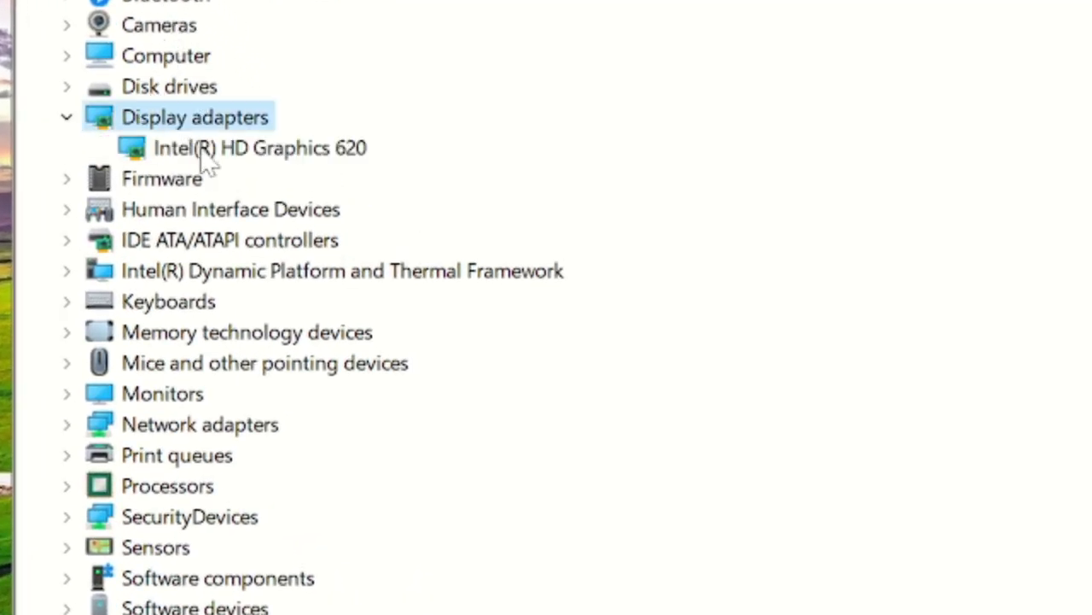
click(209, 153)
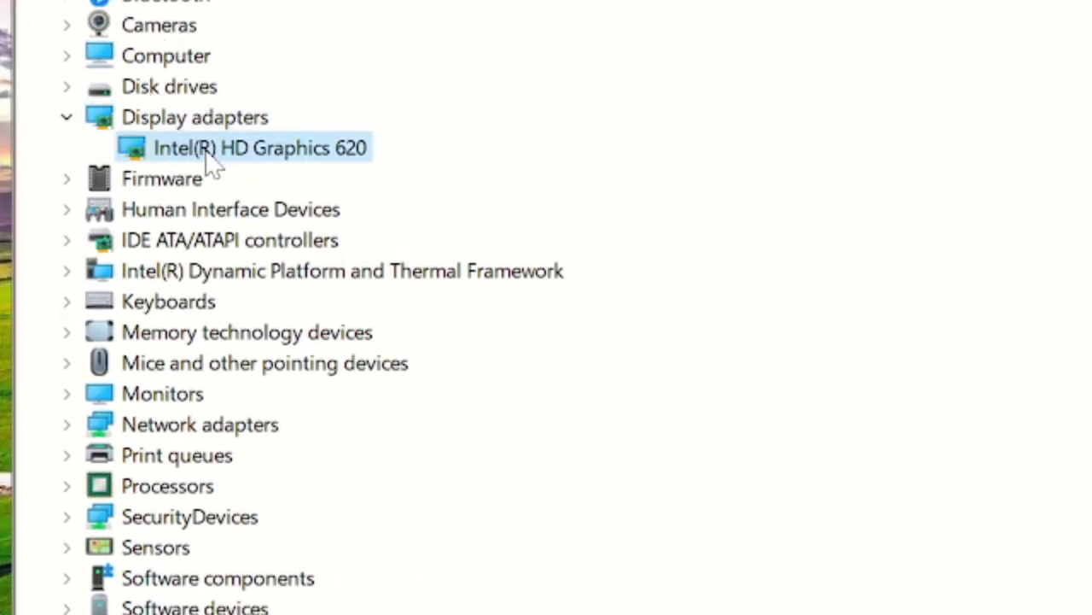
right_click(281, 160)
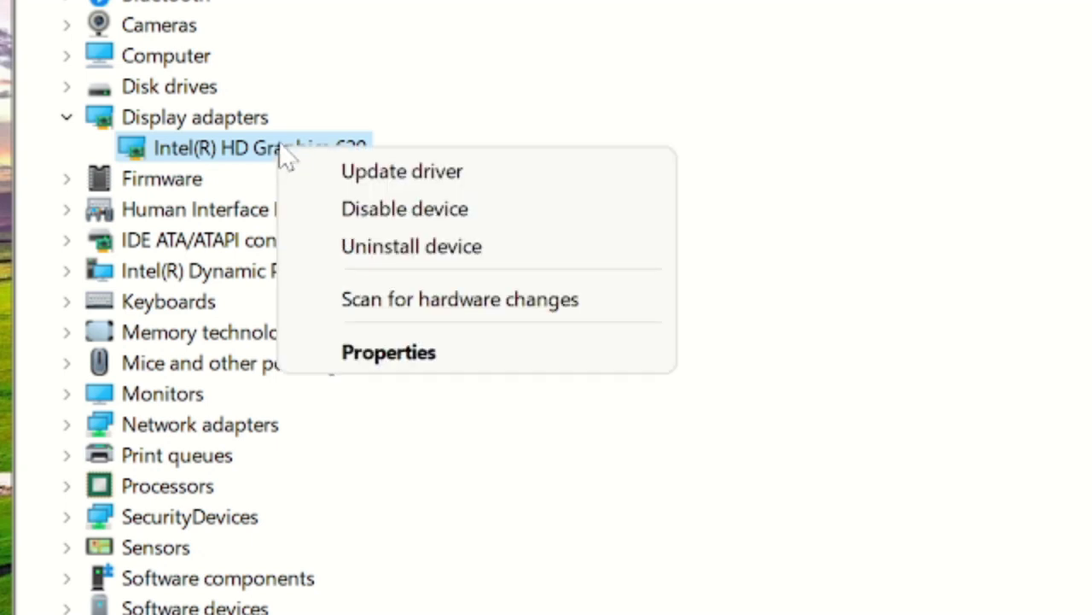
click(461, 179)
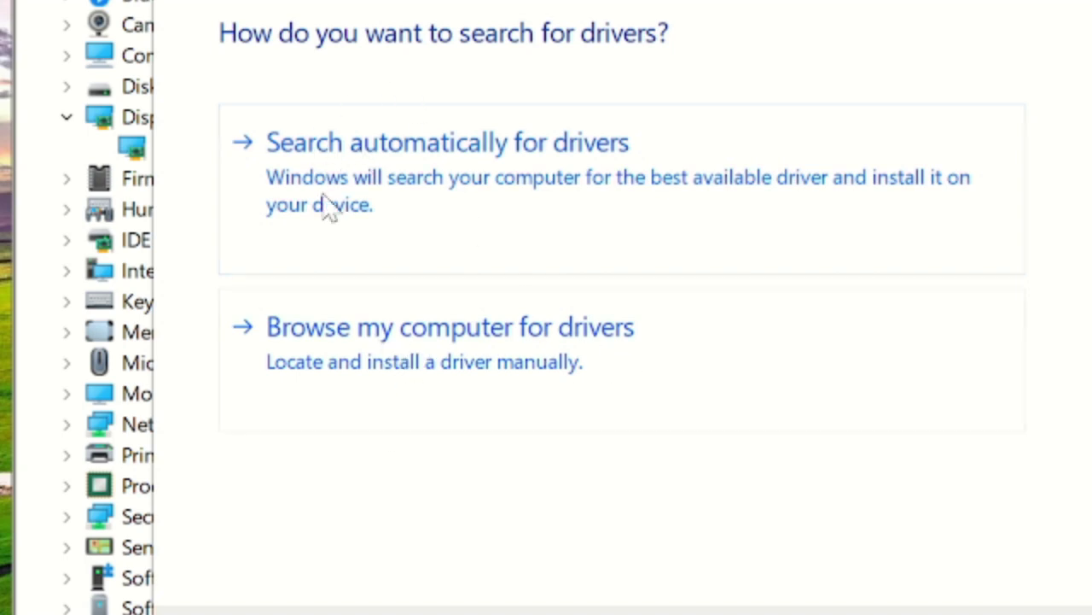
click(547, 169)
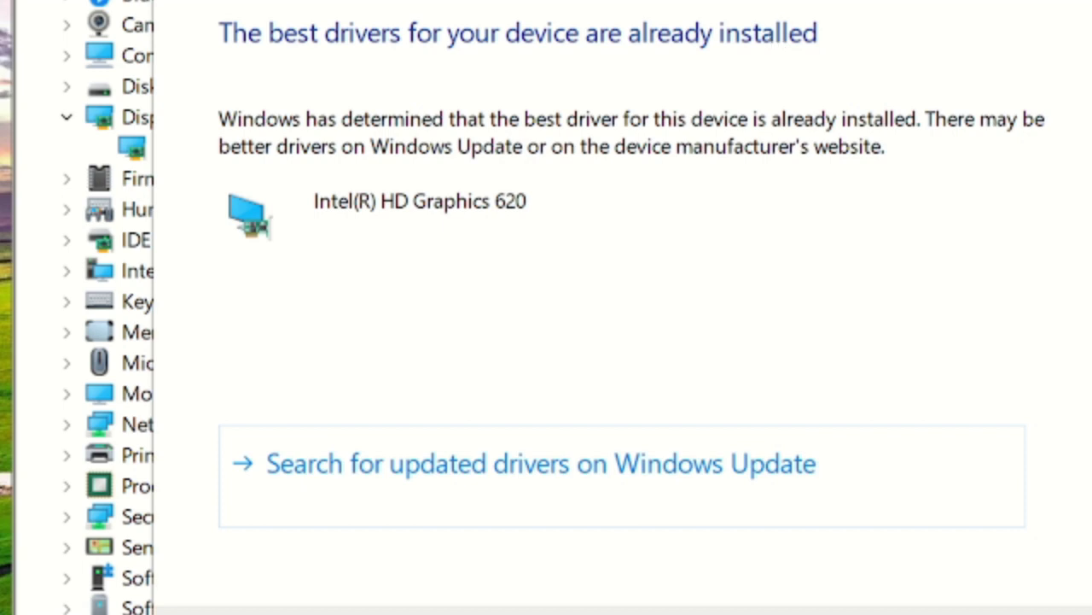
key(Escape)
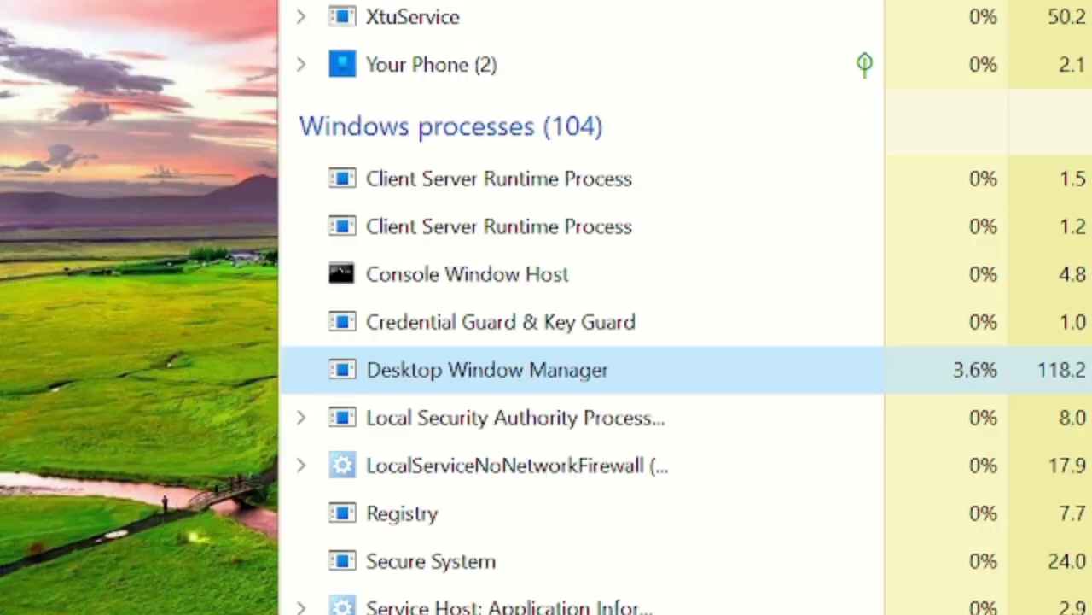
scroll(1056, 402, down, 1)
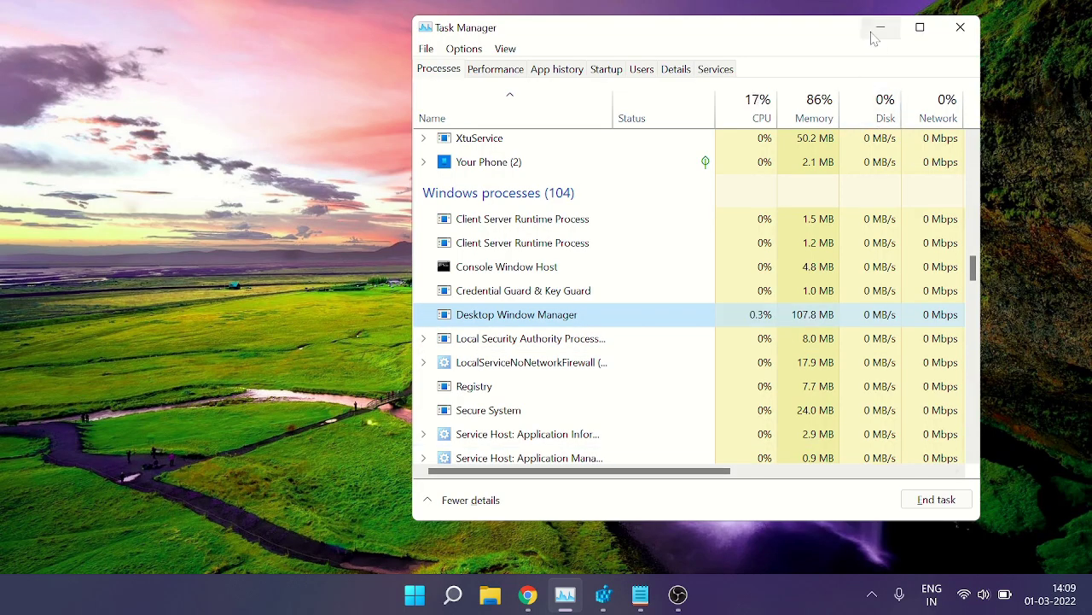
- Show the desktop and launch regedit from the Run dialog
click(877, 25)
key(super+r)
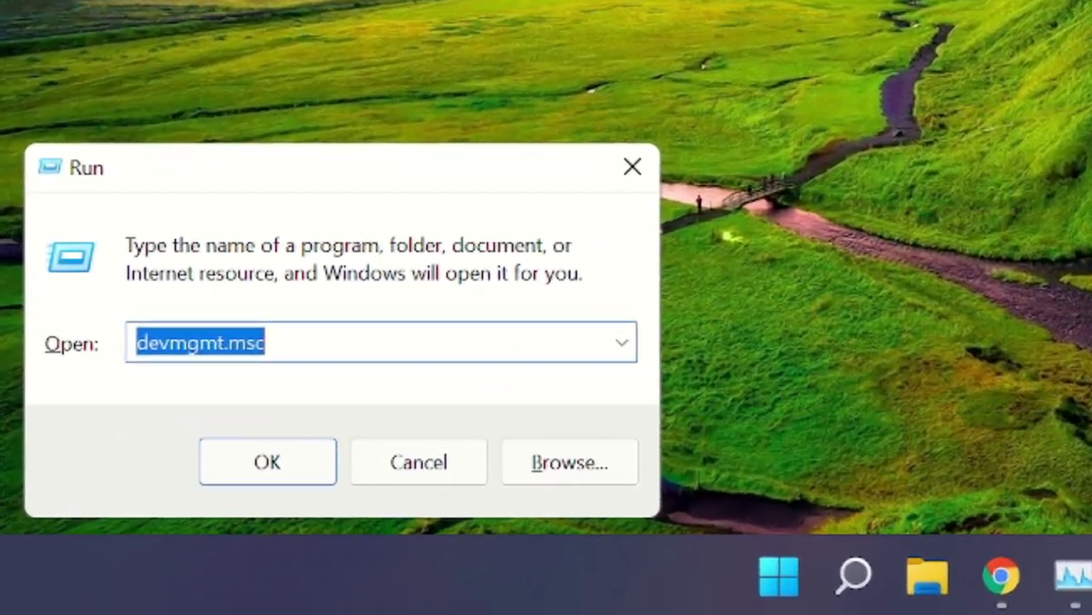
text(regedi)
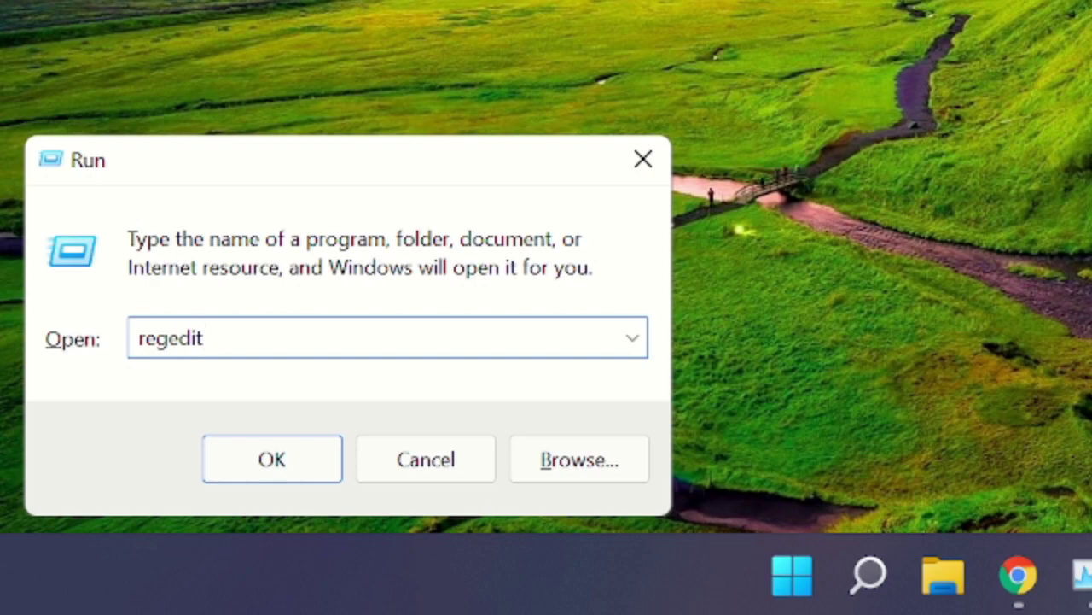
text(t)
key(Return)
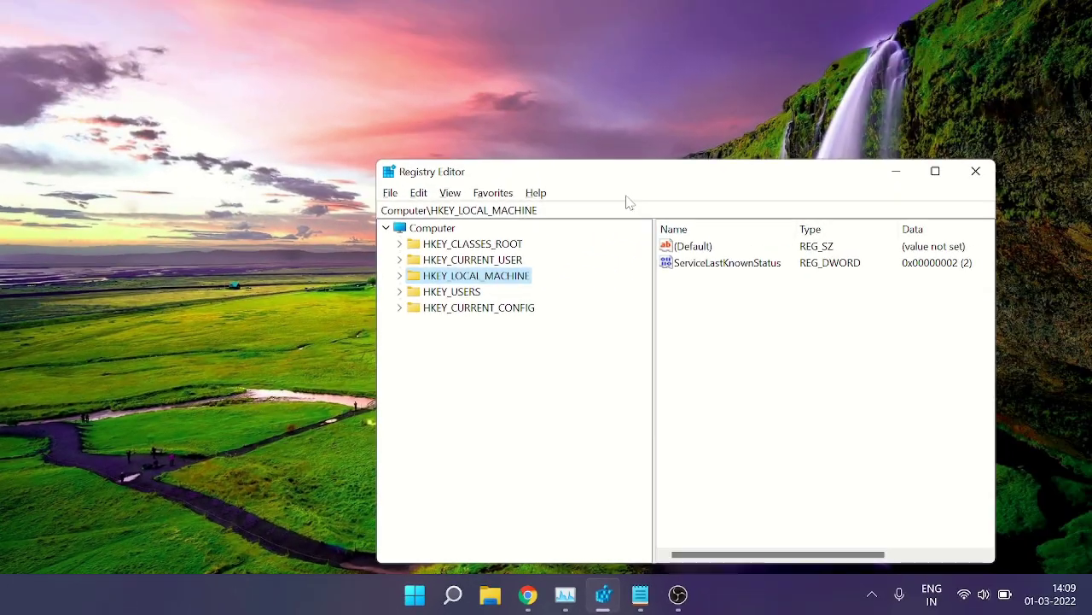
- Navigate the registry to HKLM\SYSTEM\ControlSet001\Services\Ndu
drag(617, 182, 508, 133)
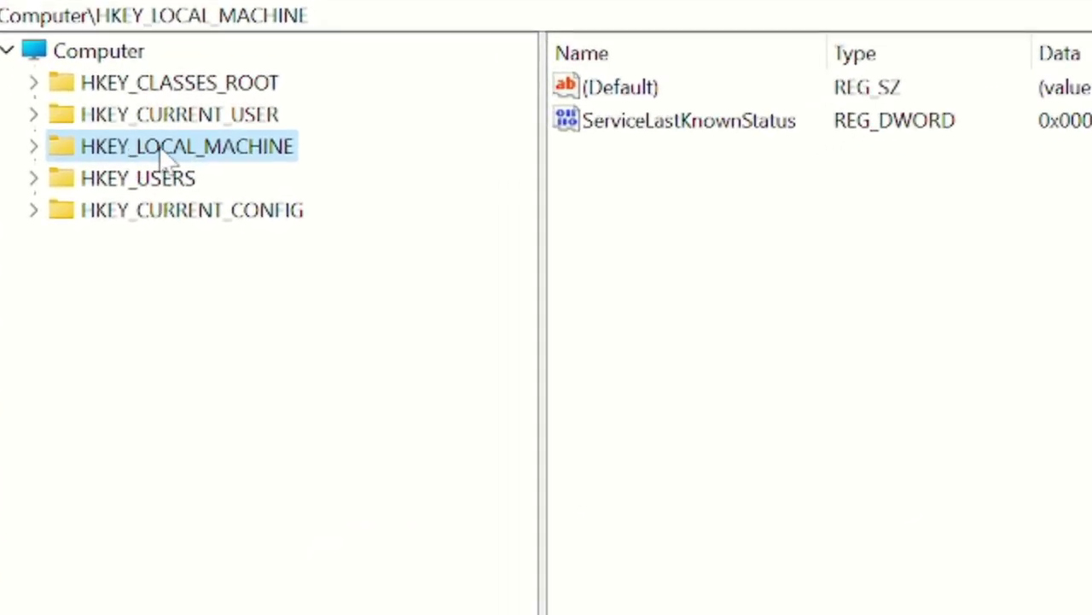
double_click(165, 148)
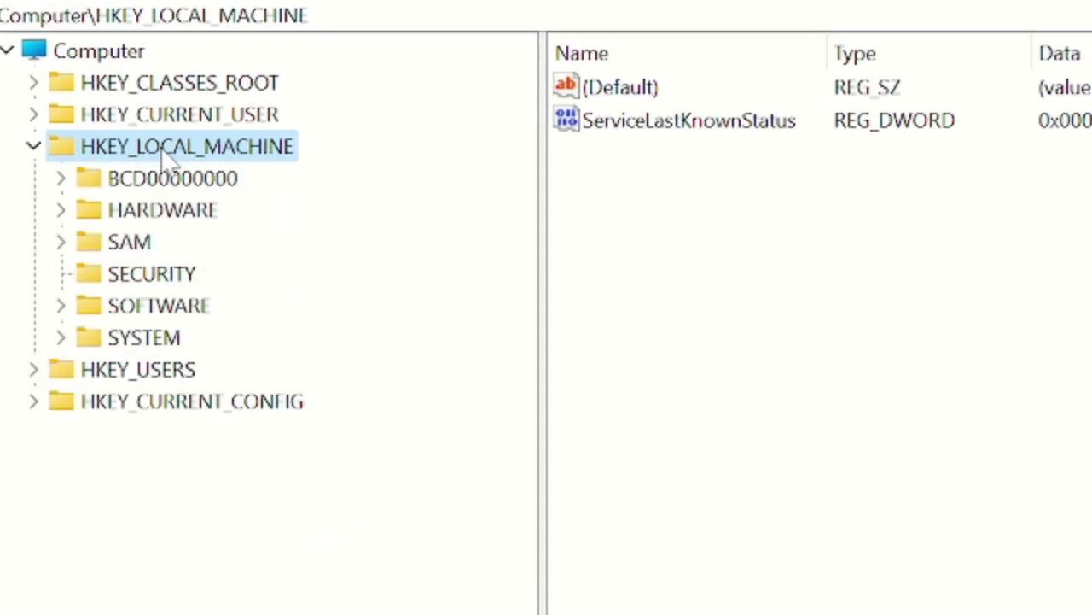
double_click(175, 344)
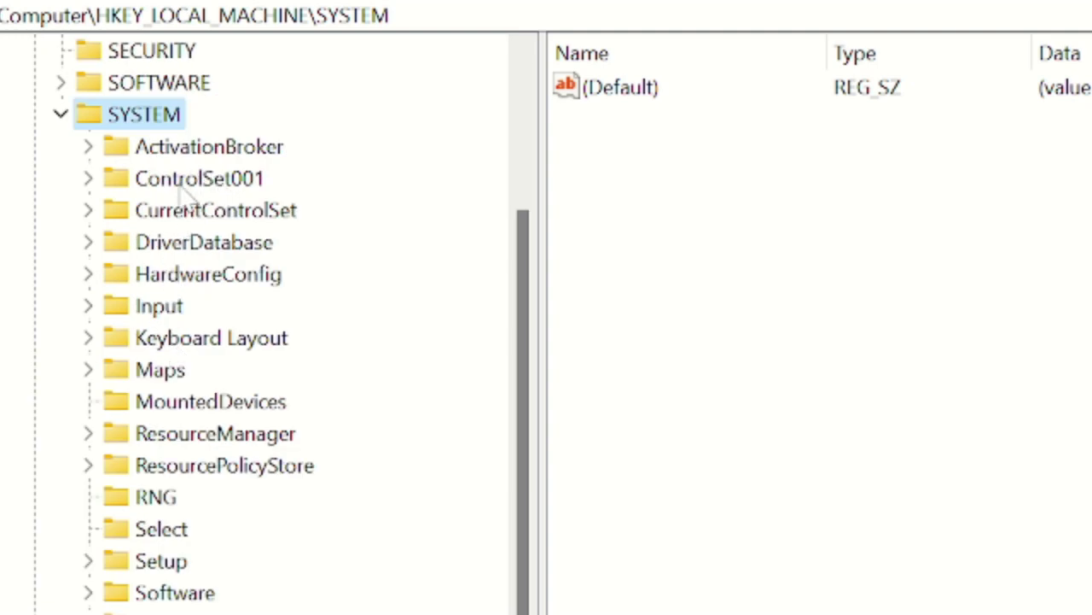
click(253, 192)
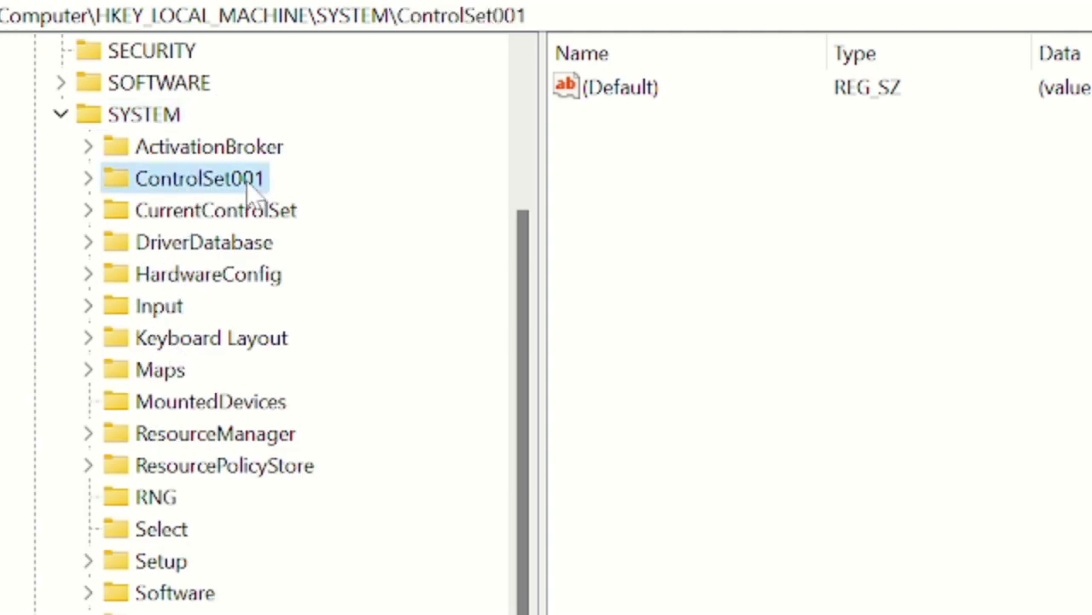
double_click(253, 189)
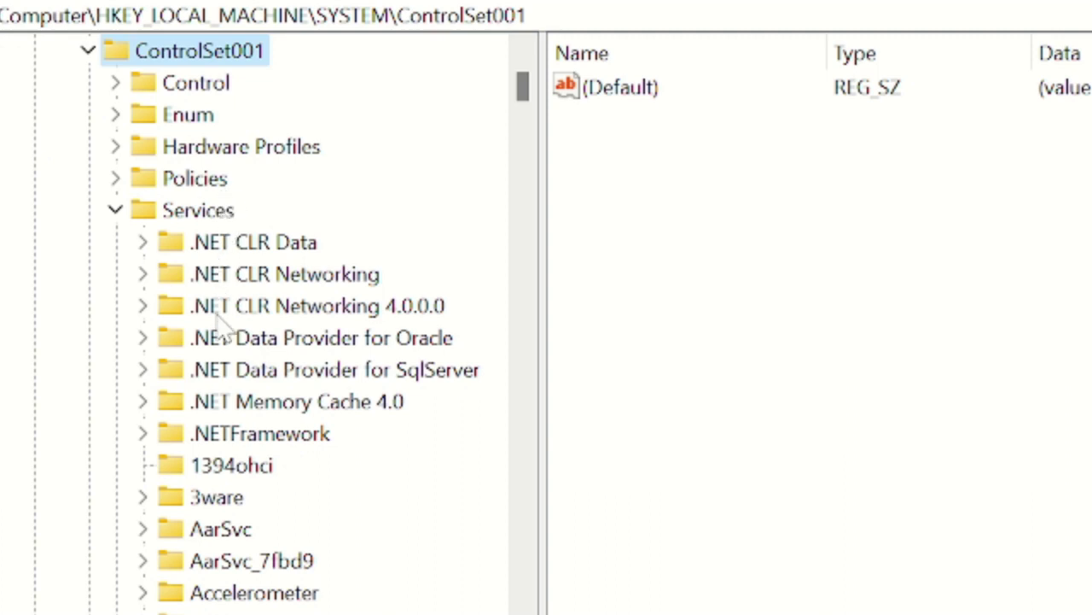
click(115, 210)
double_click(175, 212)
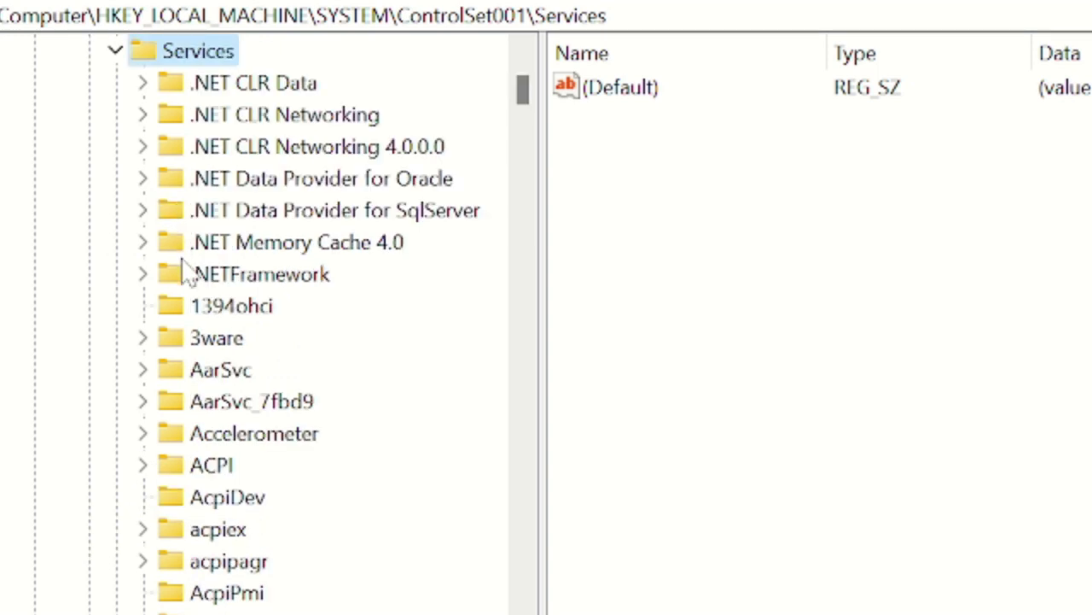
click(245, 219)
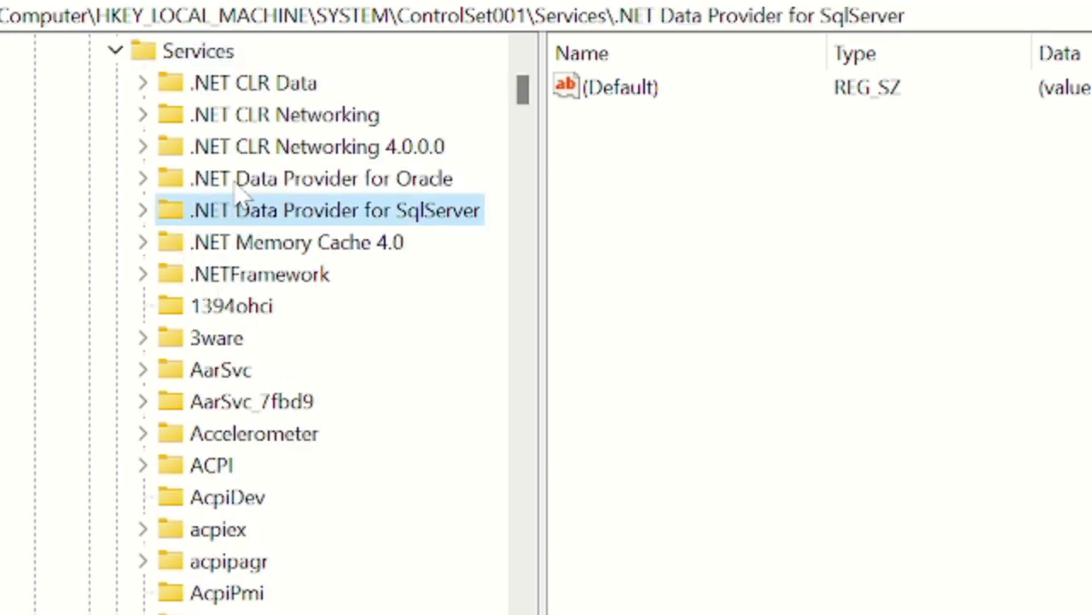
click(266, 159)
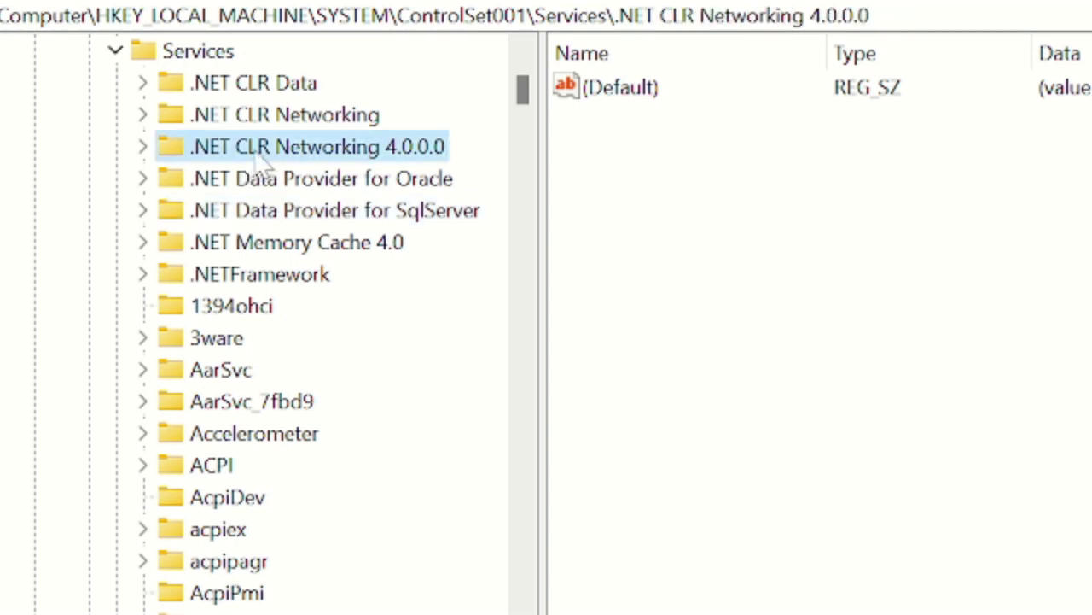
key(n)
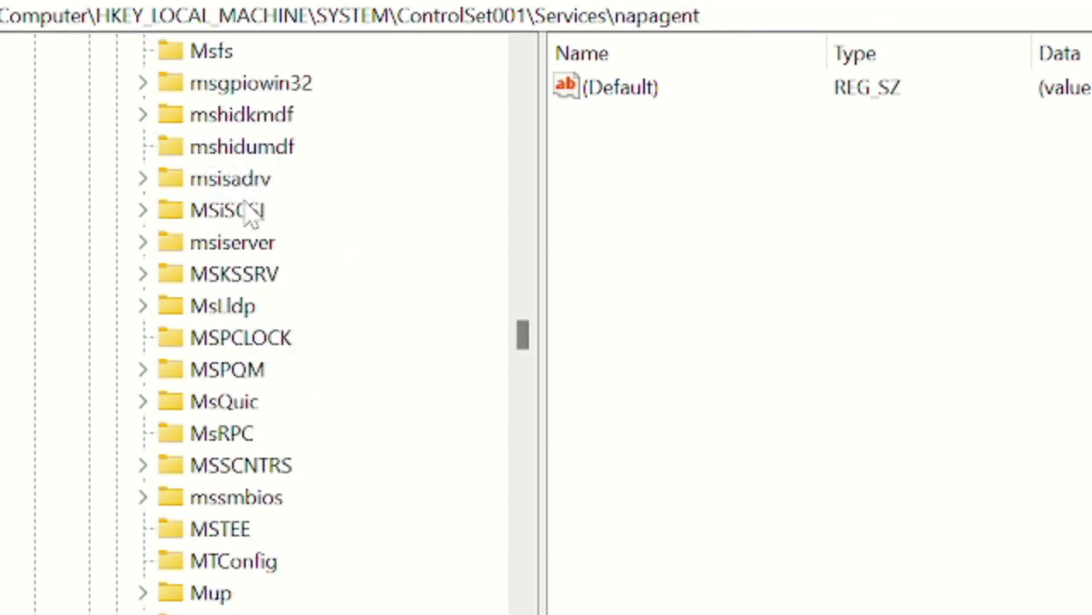
scroll(269, 367, down, 1)
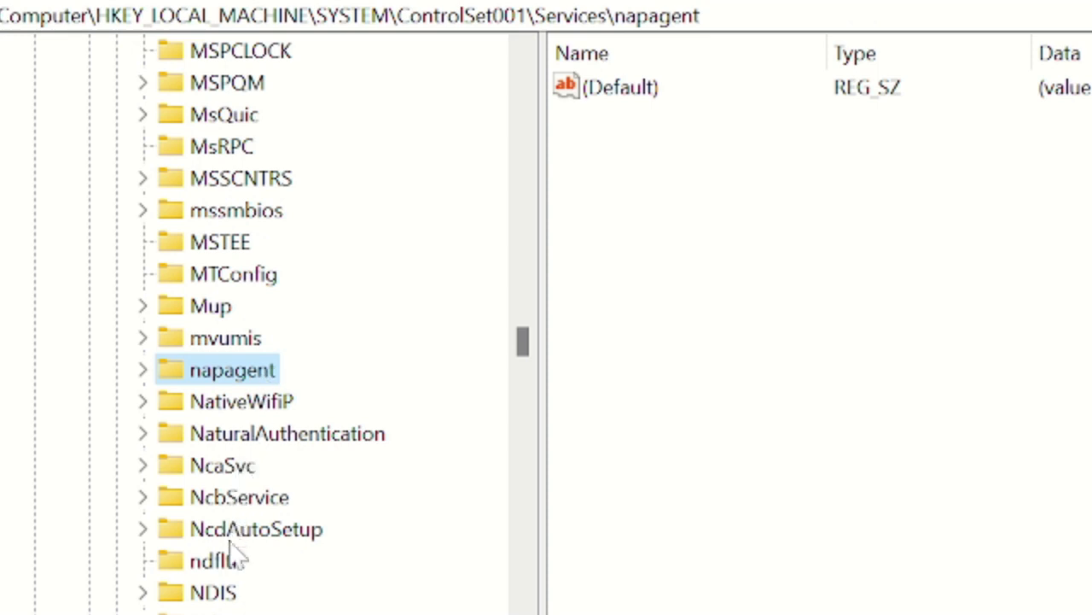
scroll(235, 598, down, 2)
scroll(235, 598, down, 1)
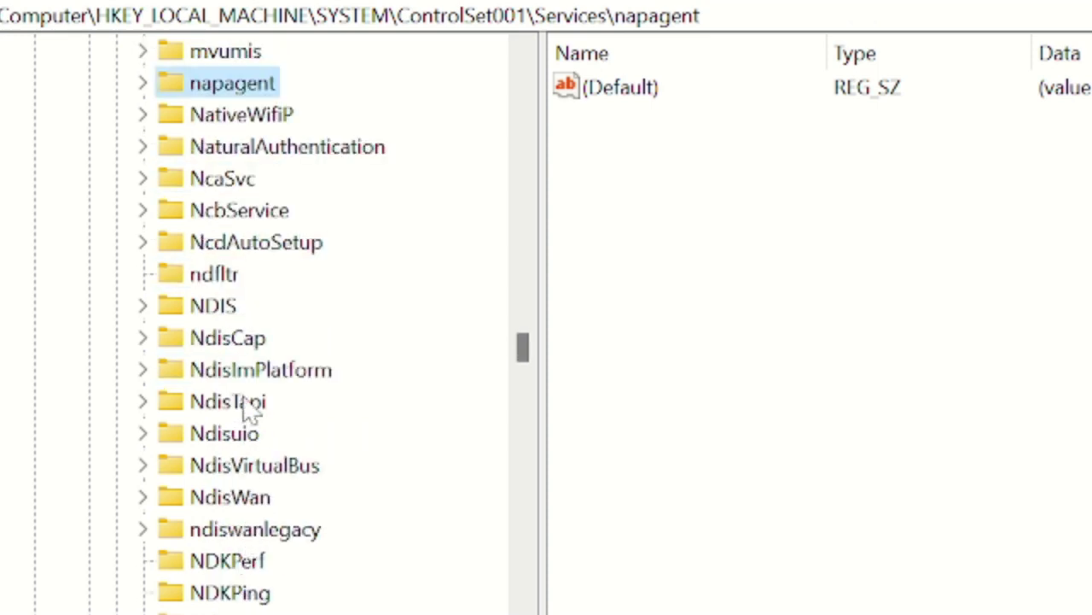
scroll(273, 393, down, 1)
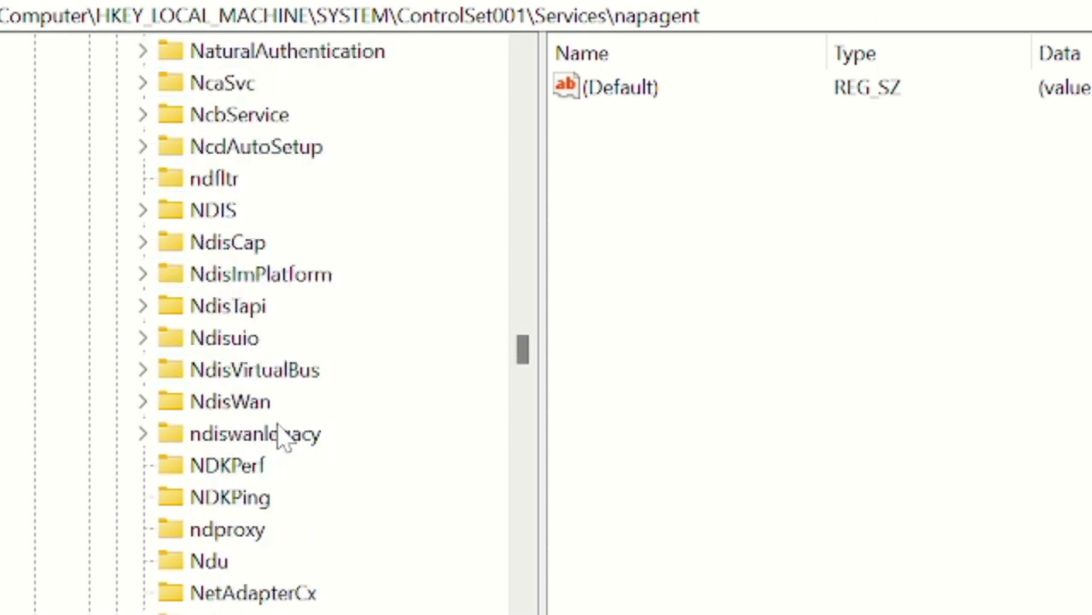
click(224, 573)
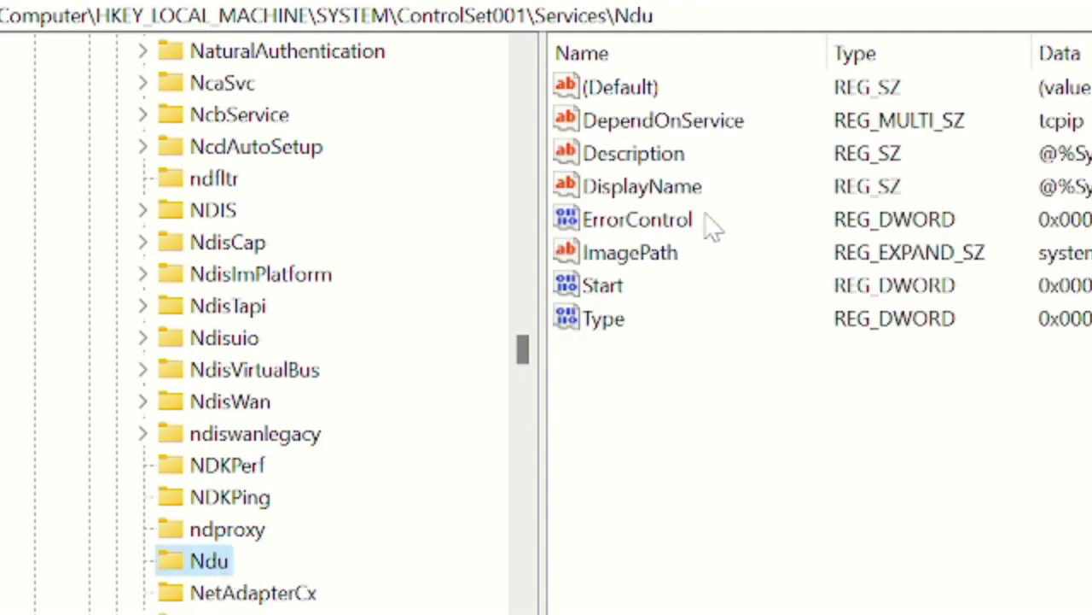
- Change the Ndu Start value data from 2 to 4
click(606, 288)
double_click(608, 290)
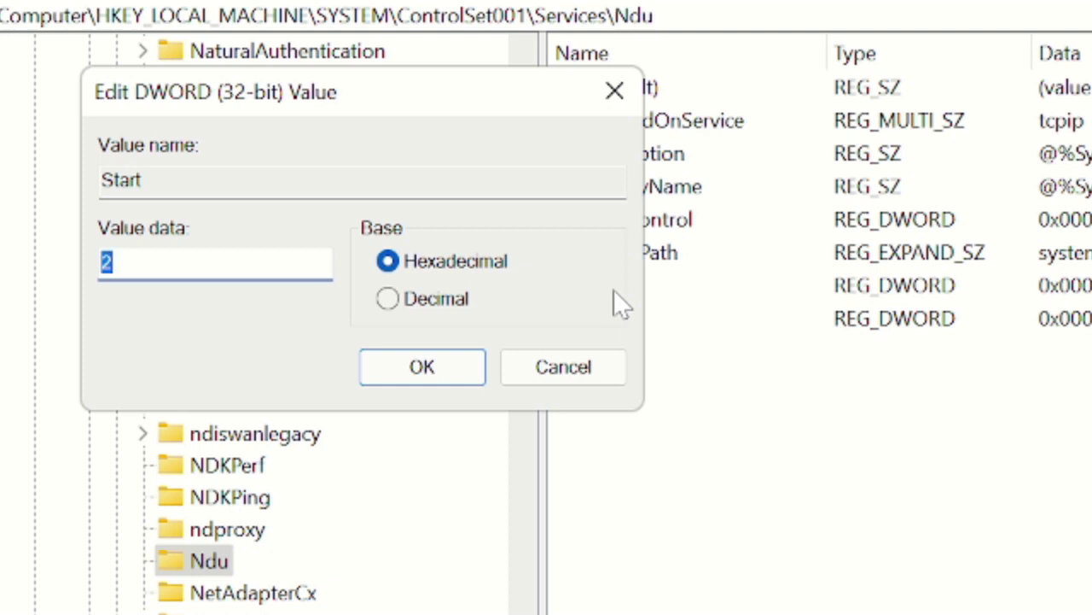
drag(391, 98, 573, 101)
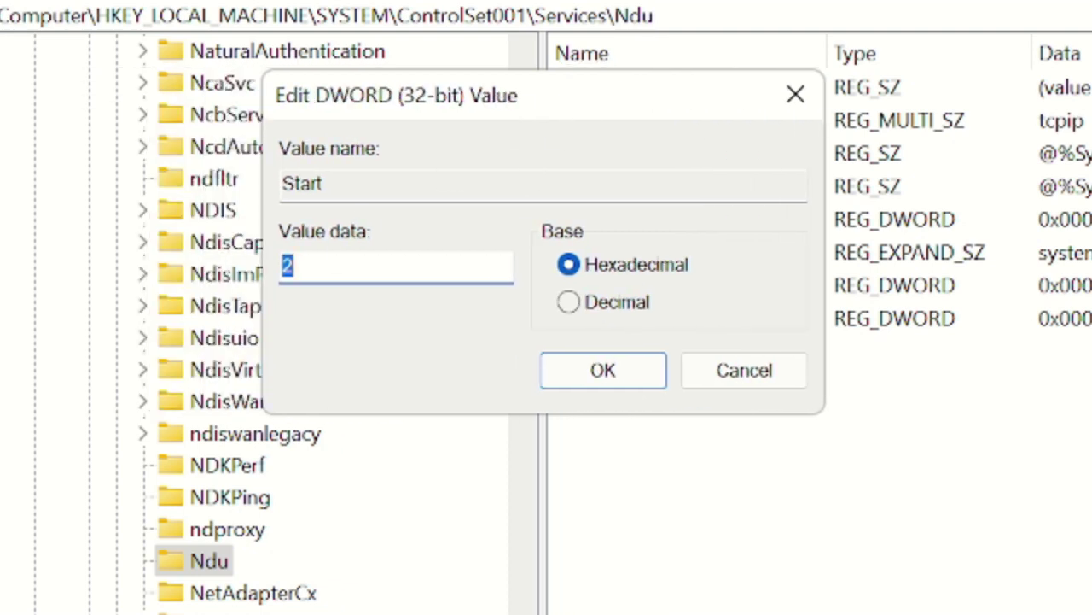
click(295, 266)
text(4)
click(600, 370)
scroll(361, 373, up, 20)
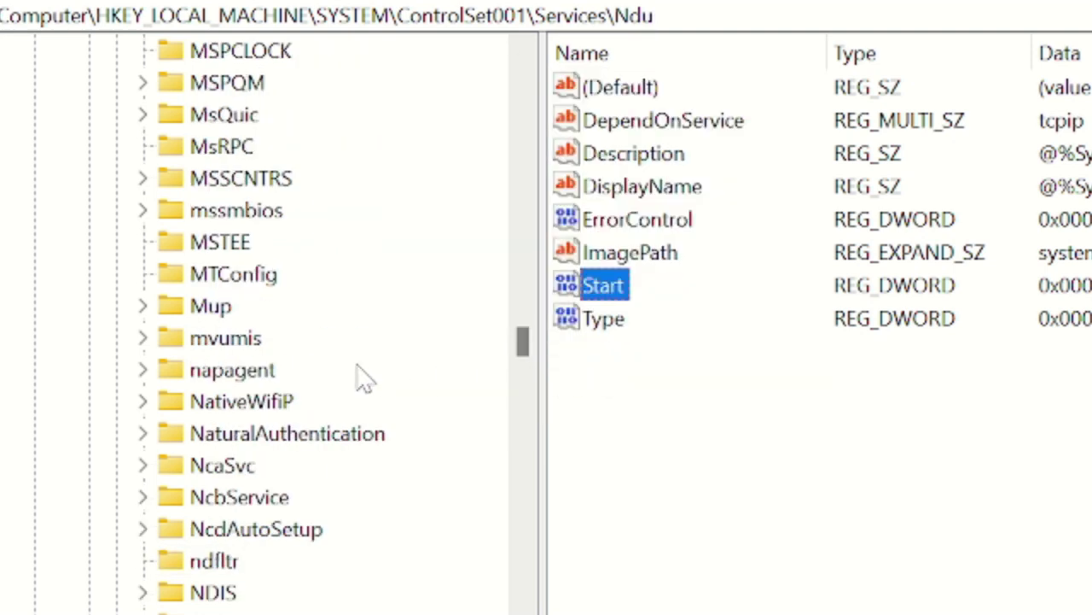
drag(521, 304, 520, 69)
- Collapse the tree and expand HKLM\SYSTEM\CurrentControlSet\Control\Session Manager
click(88, 401)
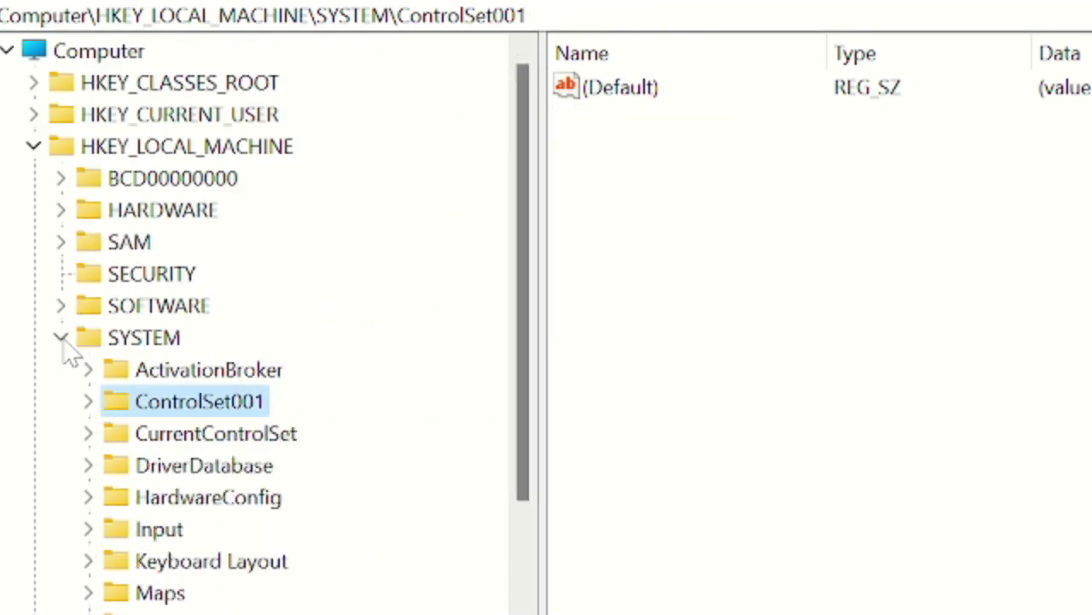
click(61, 337)
click(34, 146)
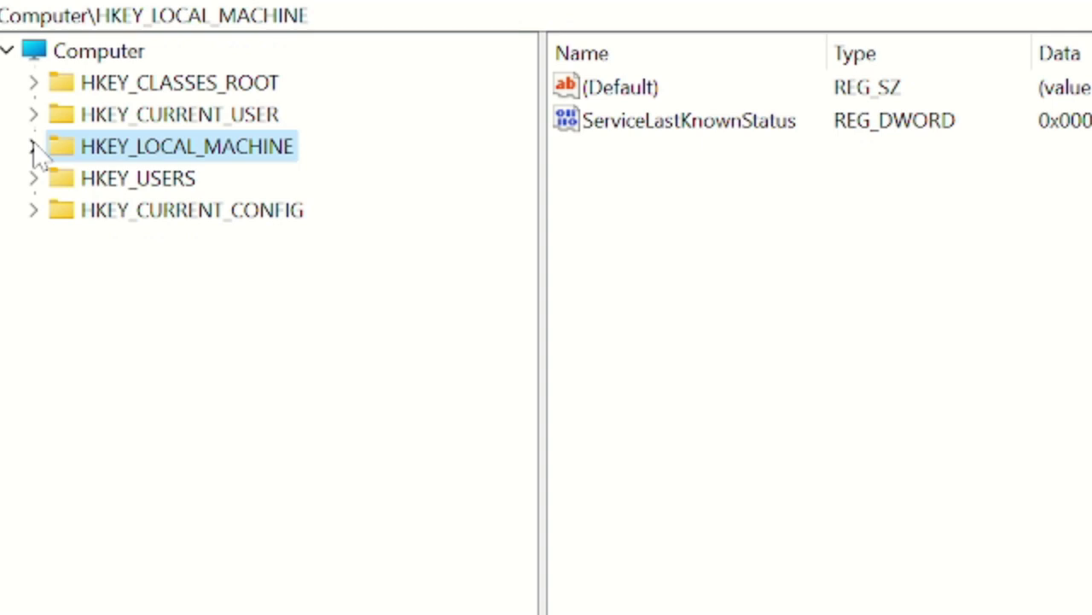
double_click(146, 147)
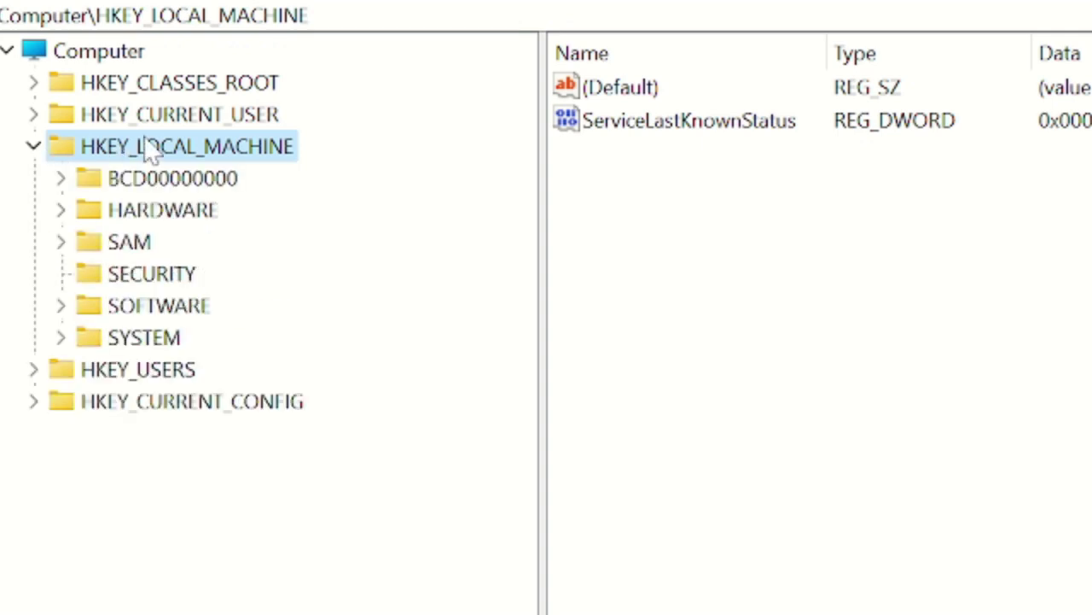
double_click(145, 342)
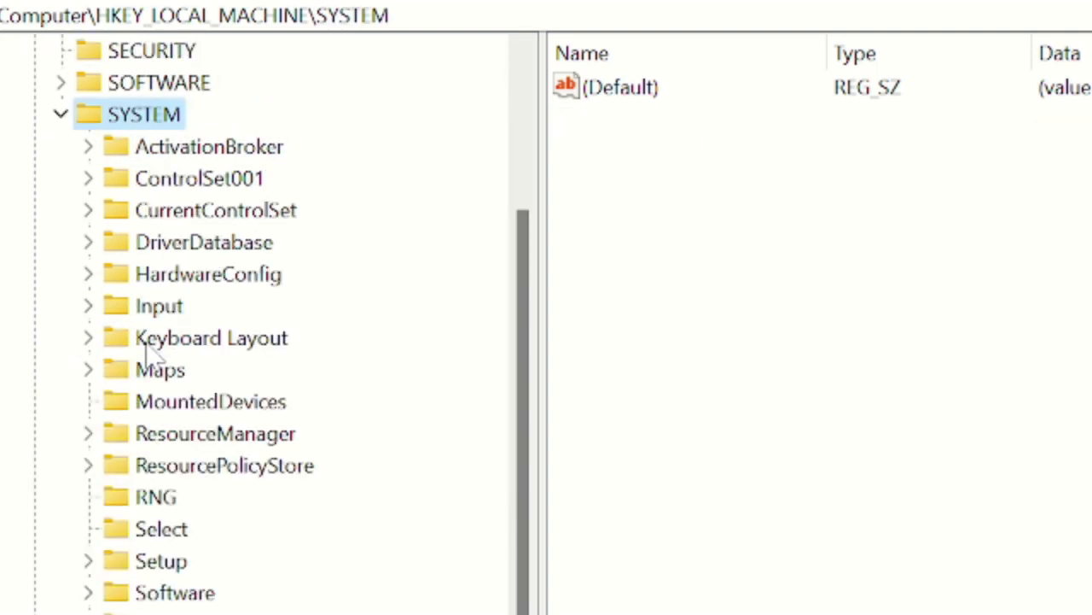
double_click(213, 220)
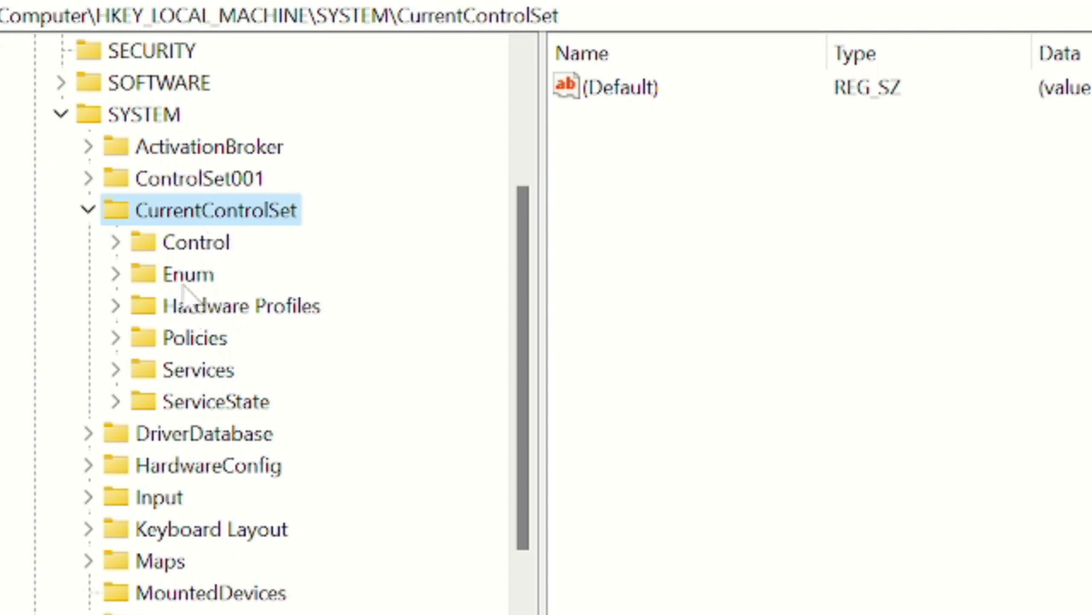
double_click(189, 247)
click(246, 223)
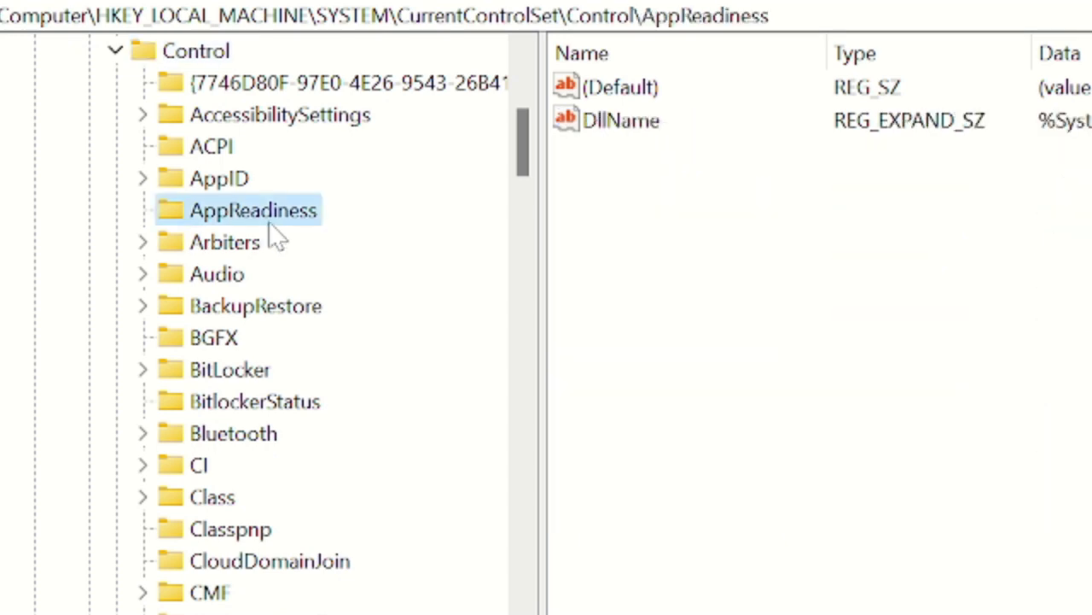
key(s)
key(Down)
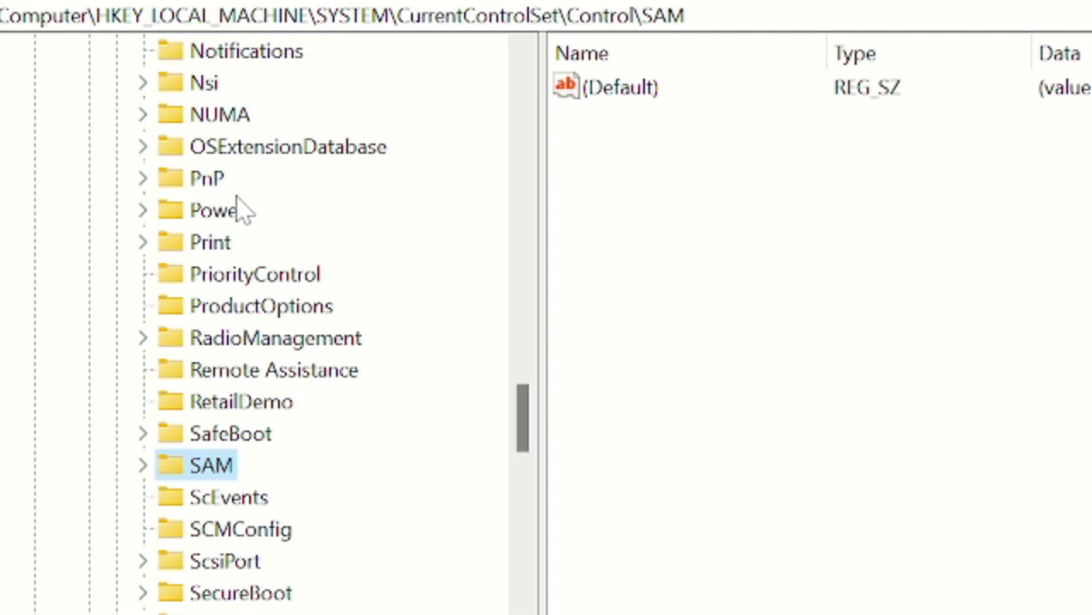
scroll(213, 422, down, 2)
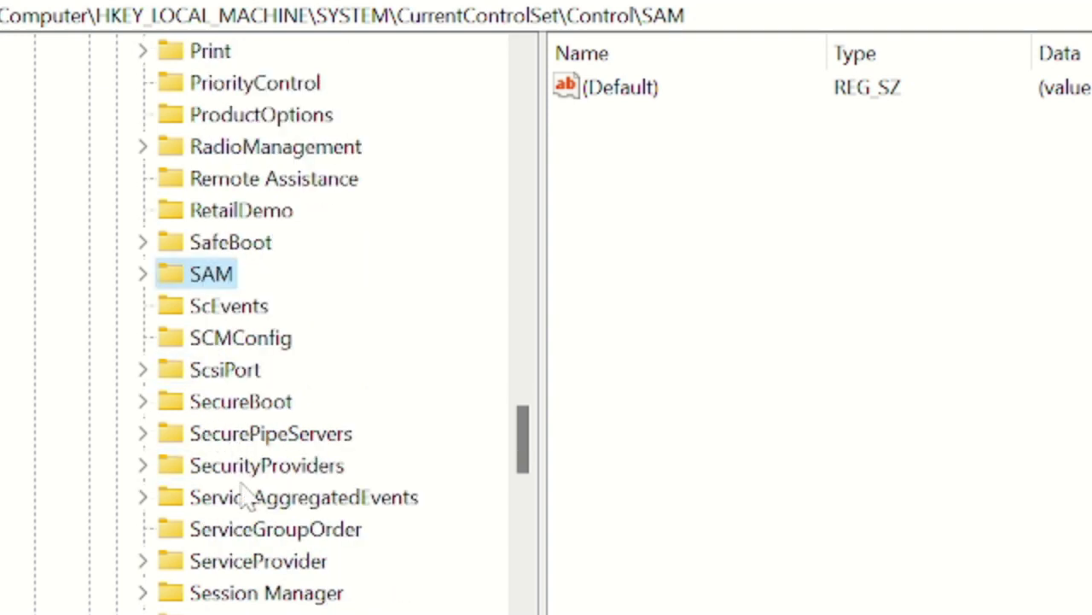
double_click(247, 596)
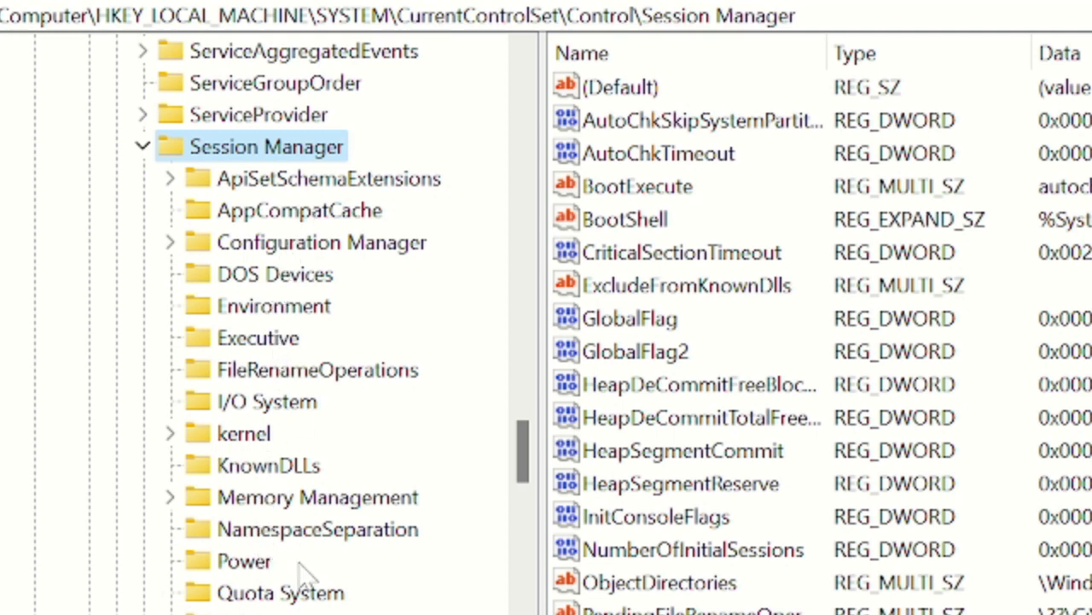
- Set ClearPageFileAtShutdown under Memory Management to value data 1
click(324, 503)
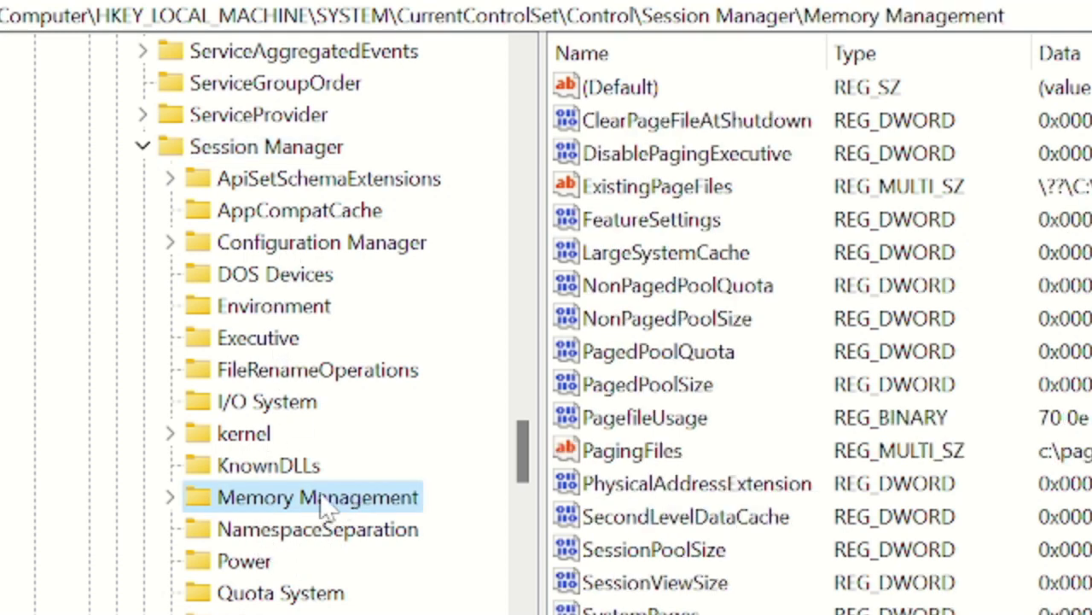
double_click(327, 503)
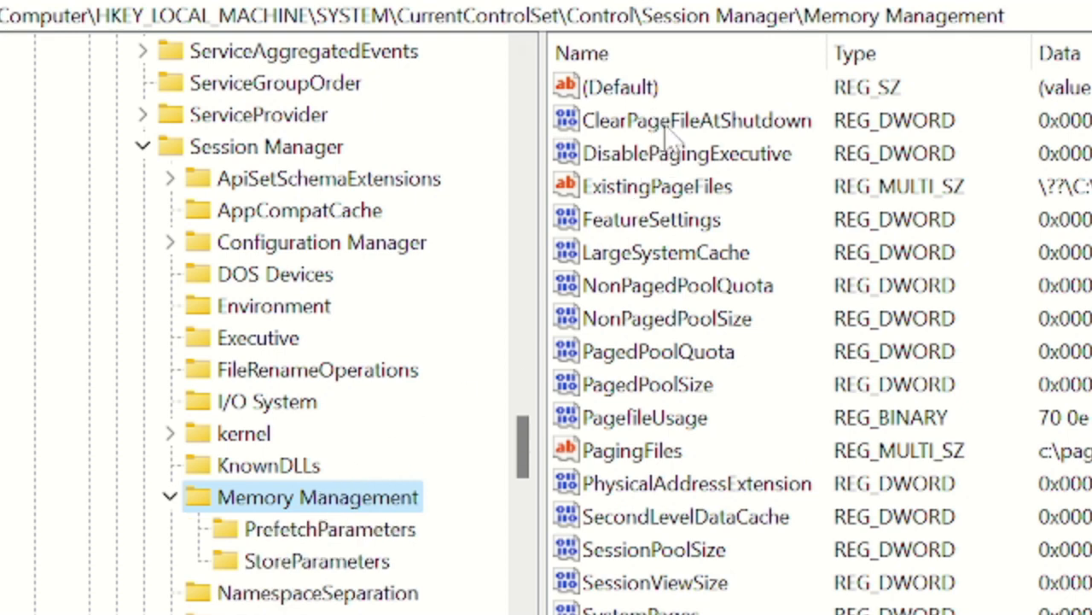
double_click(693, 122)
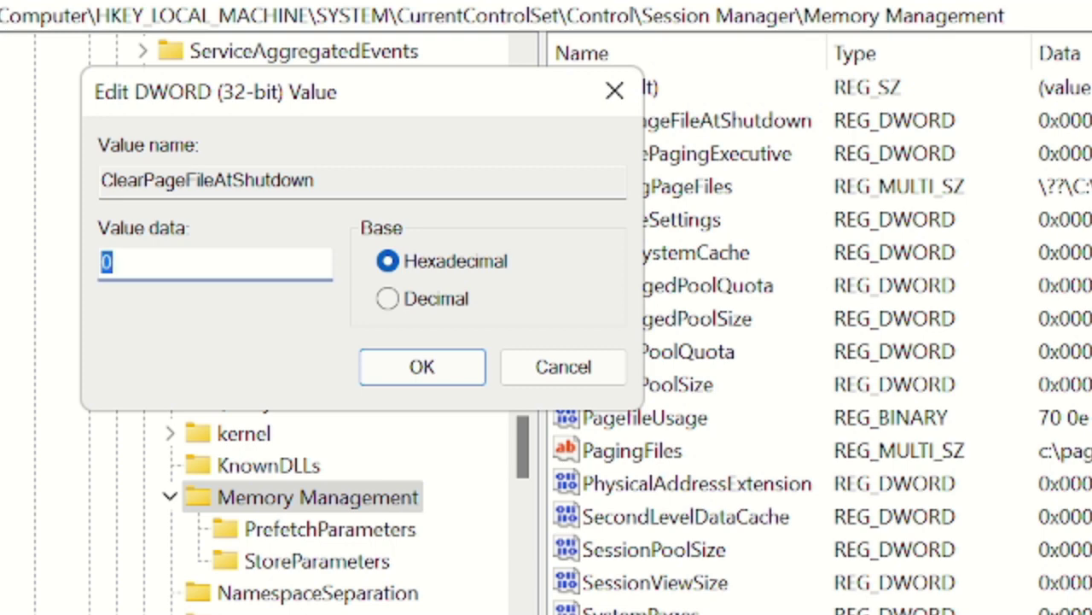
text(1)
click(427, 367)
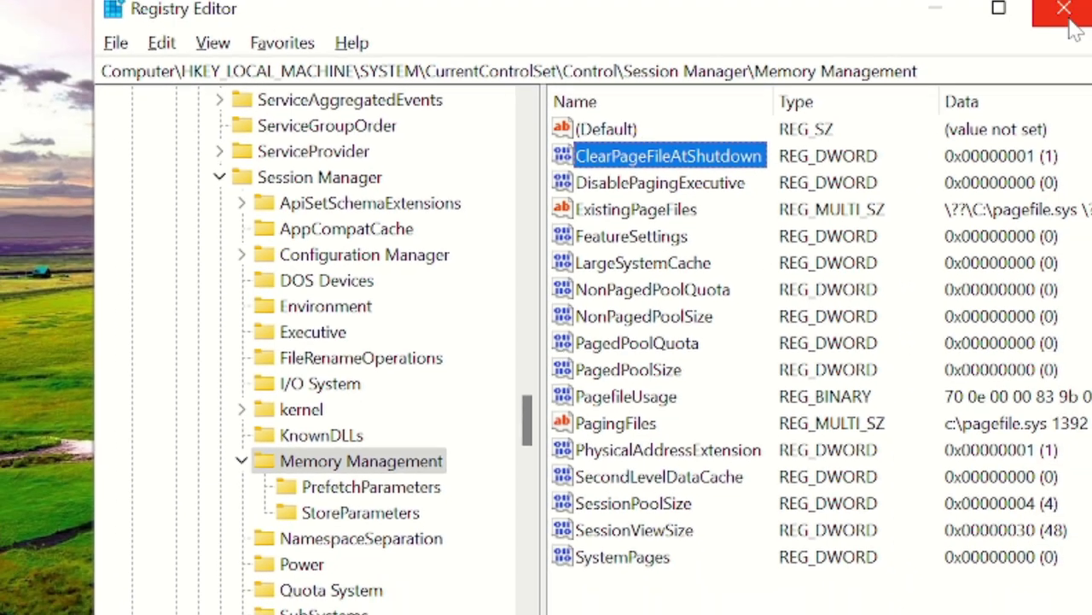
- Close Registry Editor and open the Services console with services.msc
click(1068, 14)
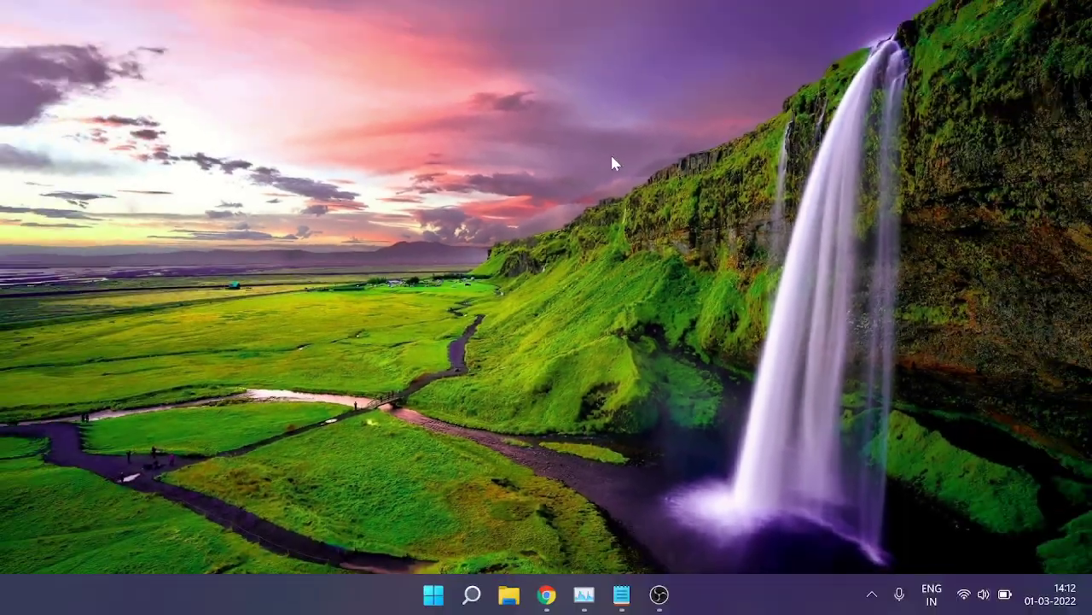
key(super+r)
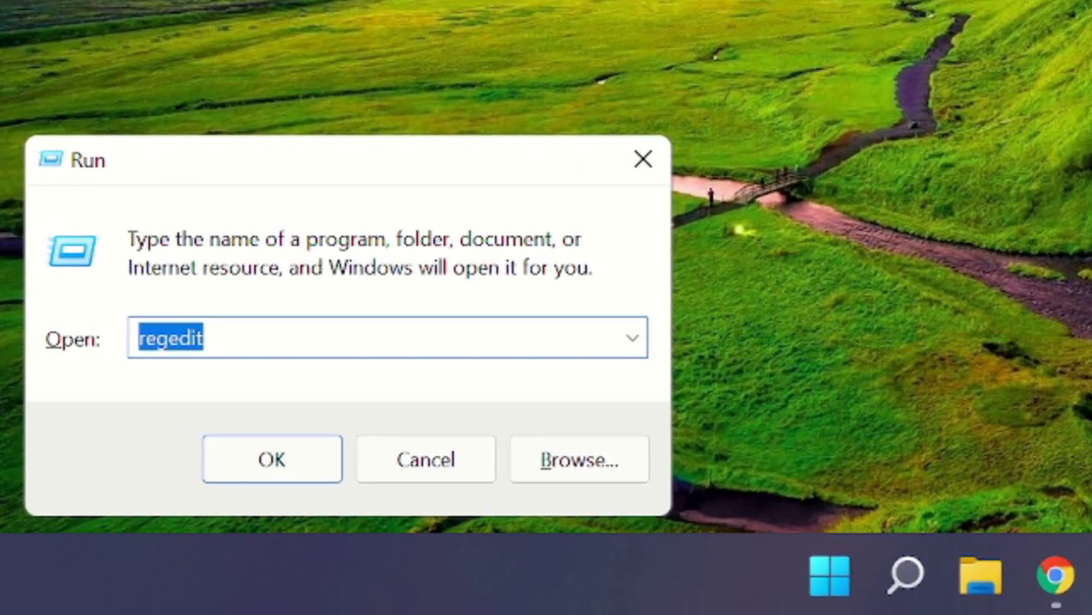
text(services.msc)
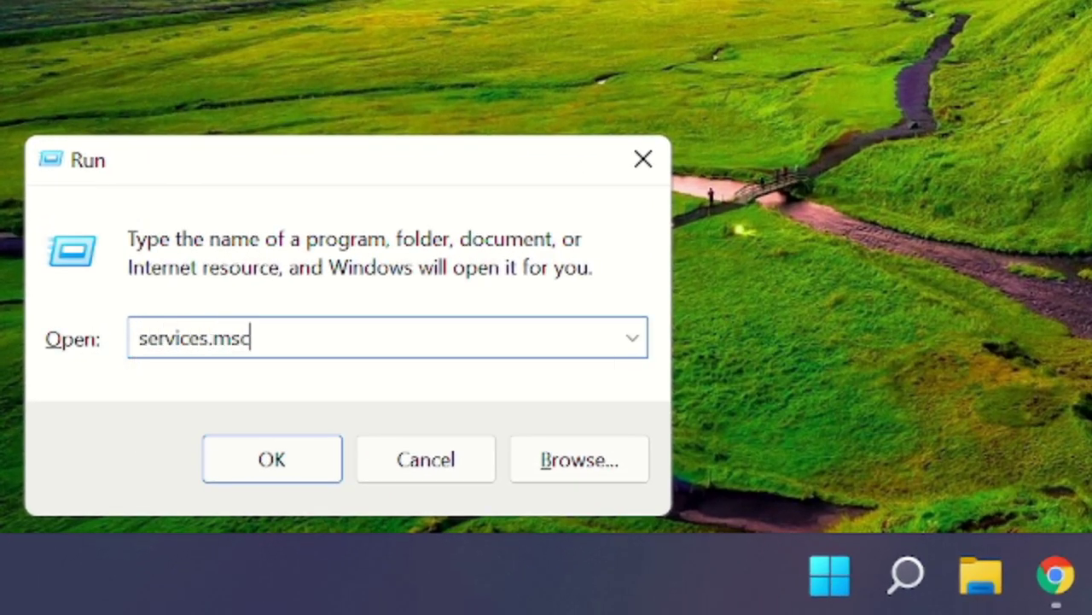
click(285, 452)
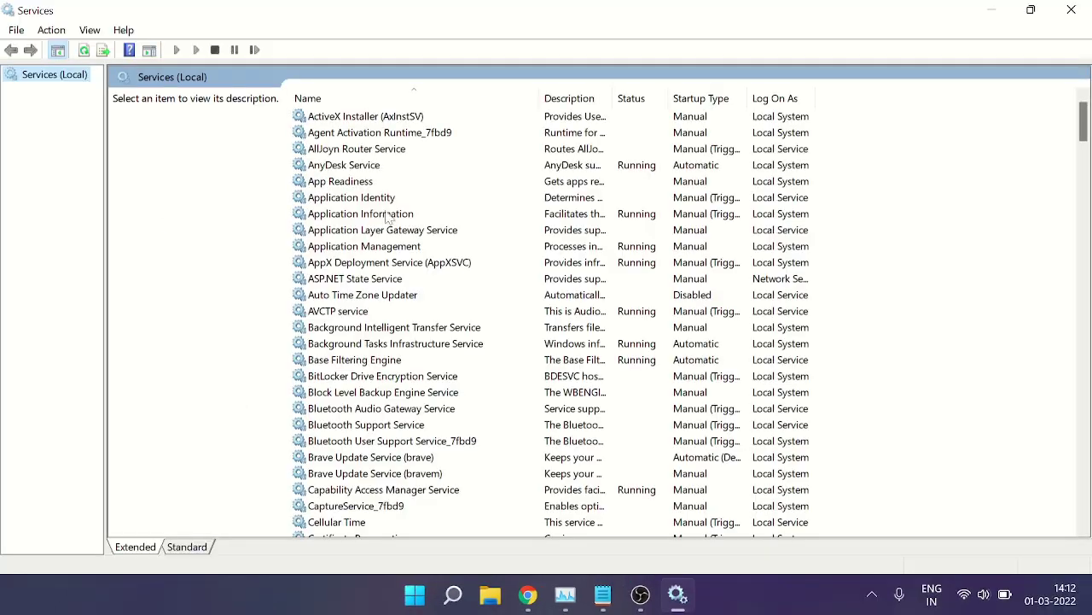
- Change the Windows Management Service startup type to Disabled and apply it
click(349, 184)
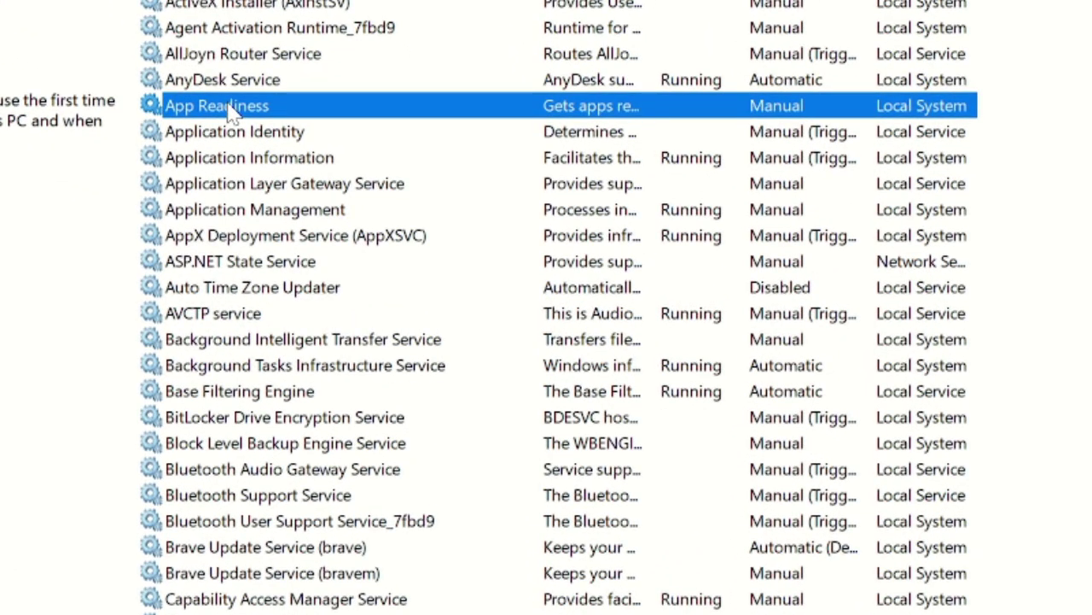
key(w)
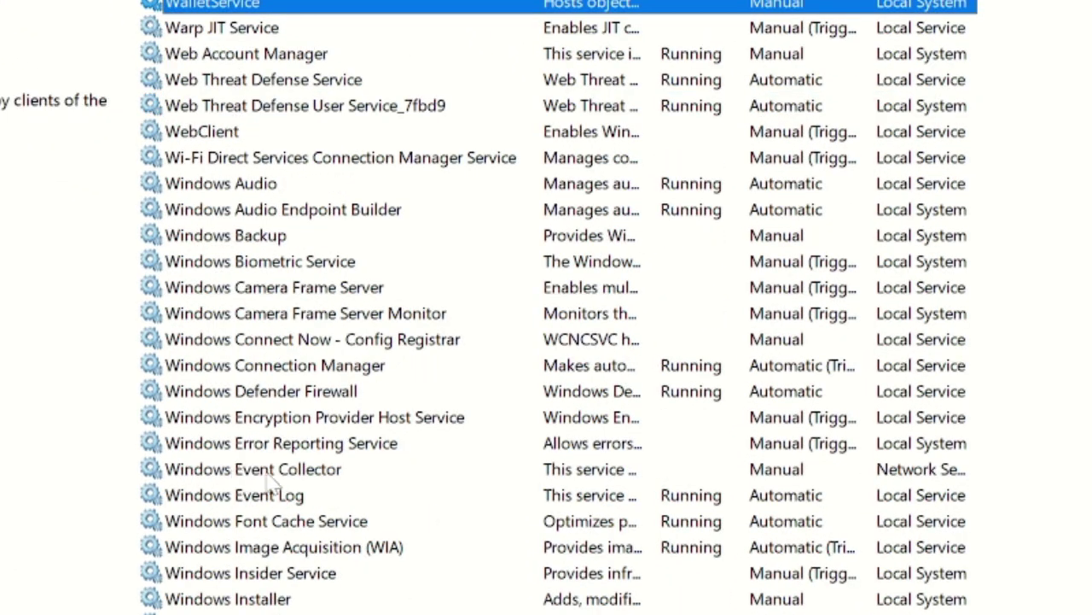
scroll(273, 491, down, 2)
click(346, 528)
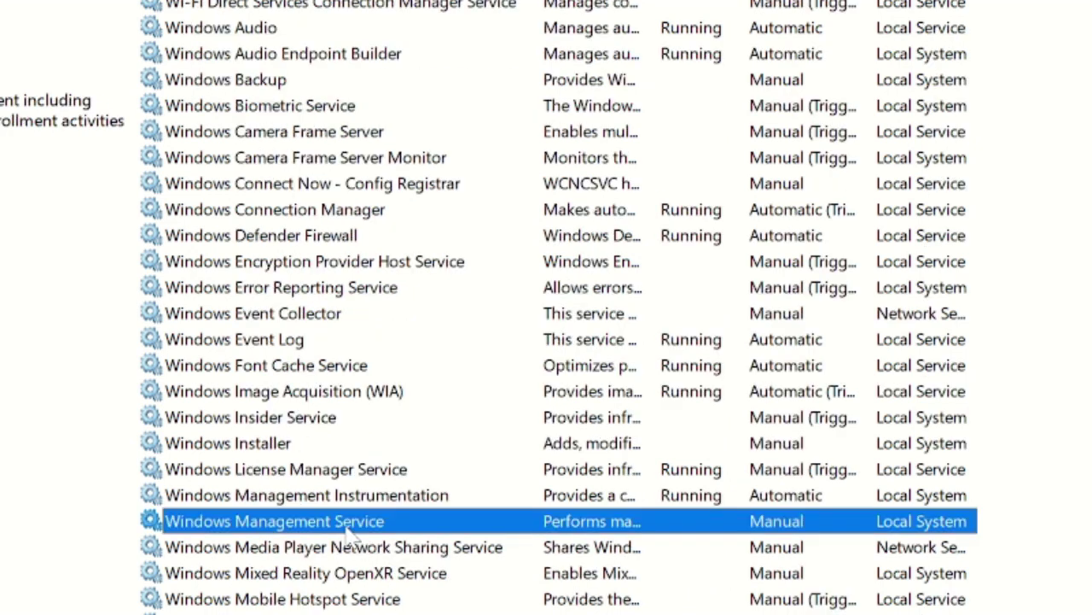
double_click(371, 525)
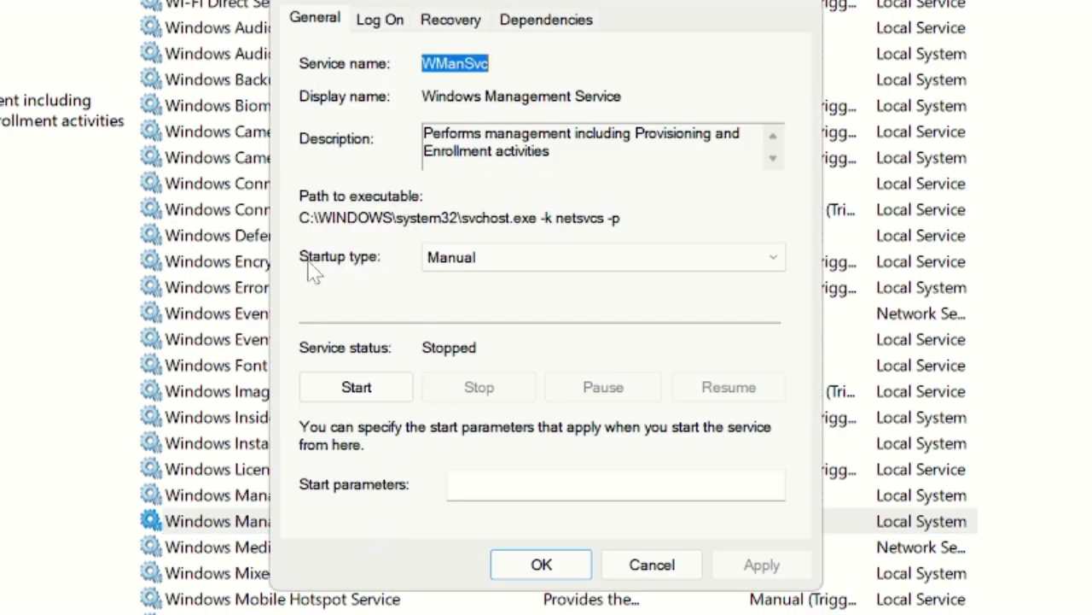
click(519, 265)
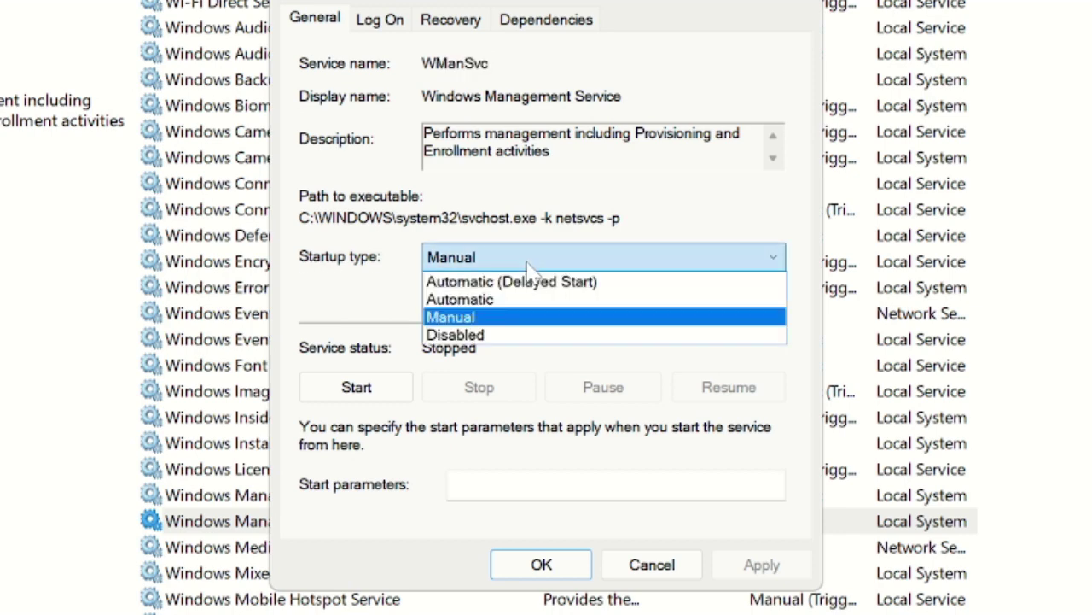
click(482, 335)
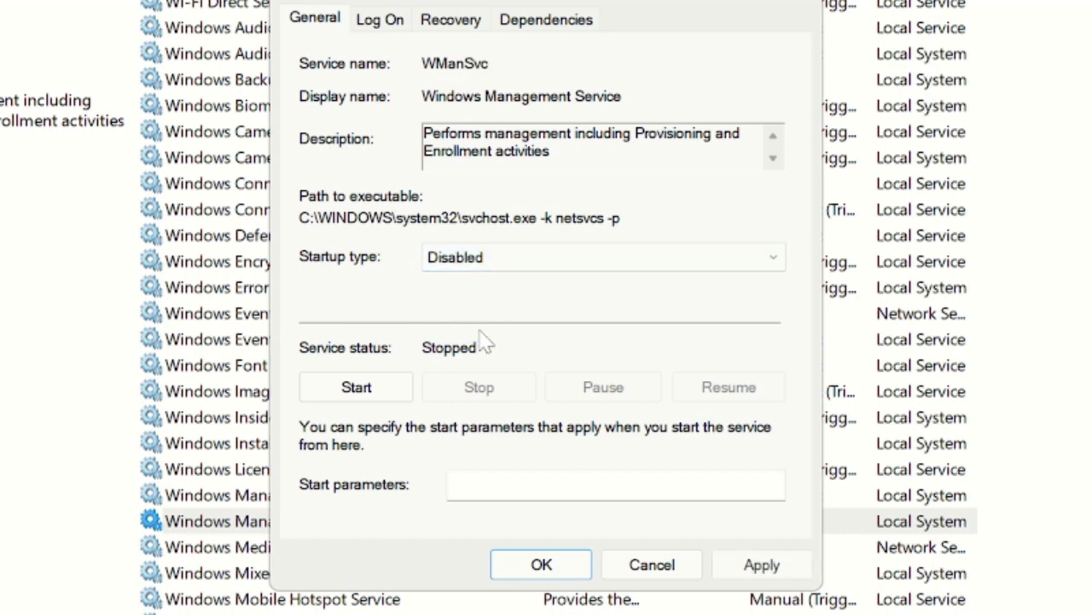
click(751, 572)
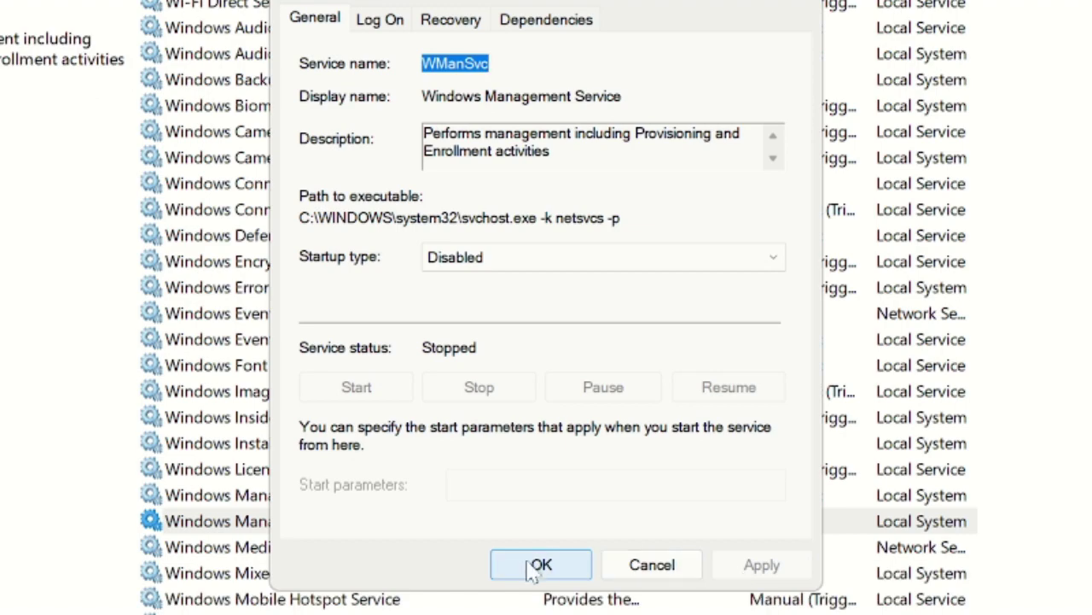
click(537, 565)
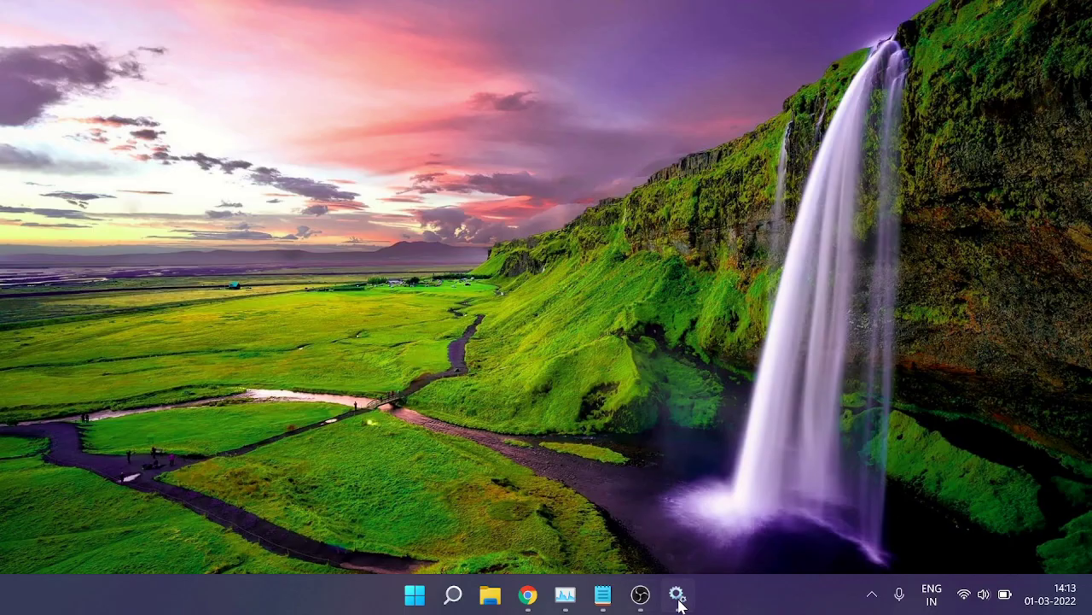
- Close the Services window and open Windows Settings from the quick links menu
click(678, 597)
key(alt+F4)
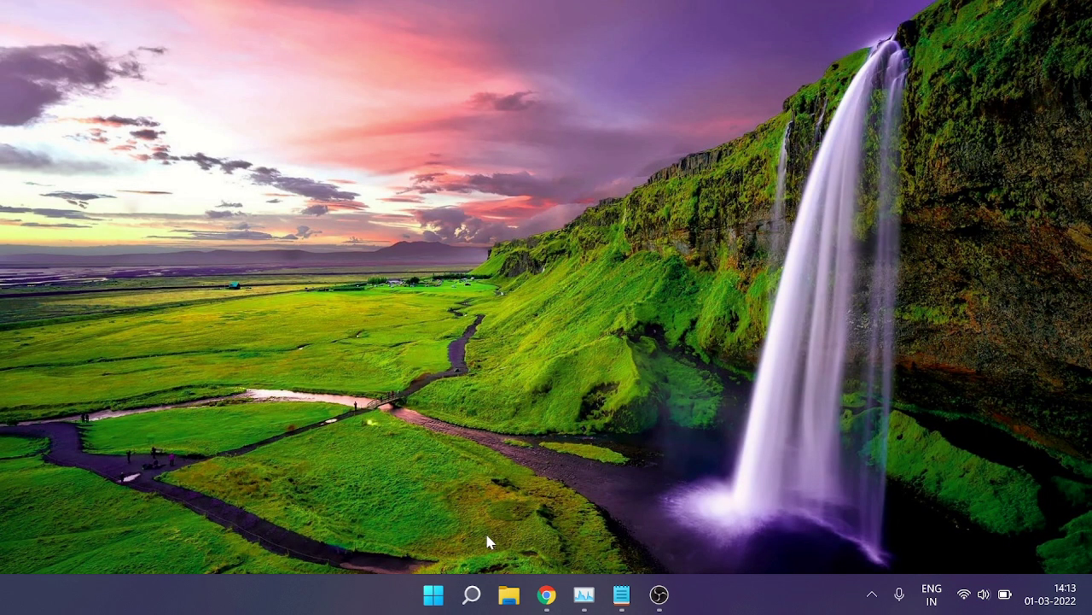
click(472, 595)
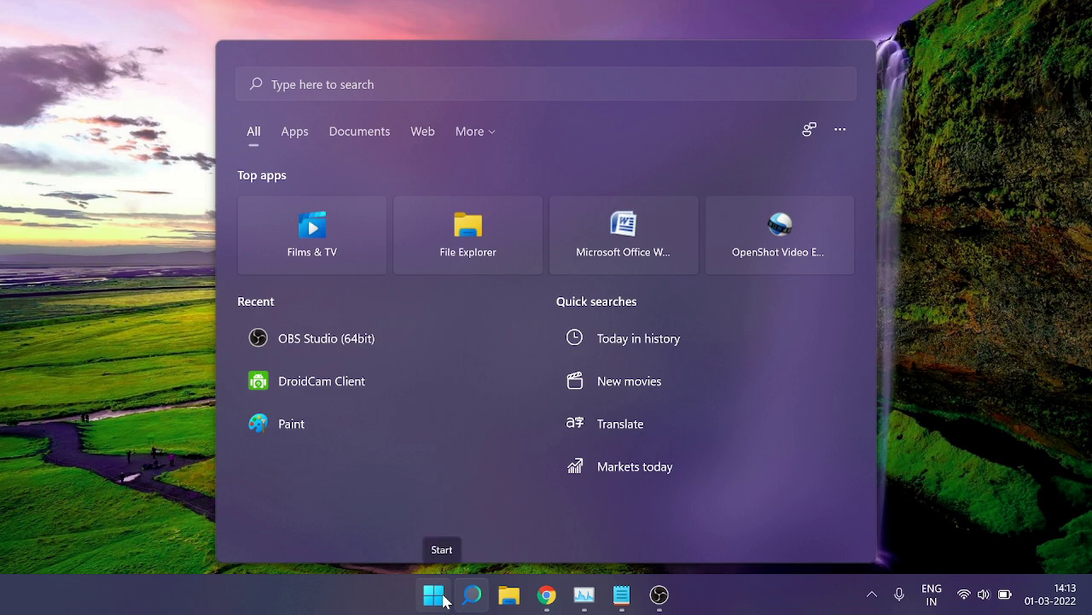
right_click(437, 596)
click(393, 425)
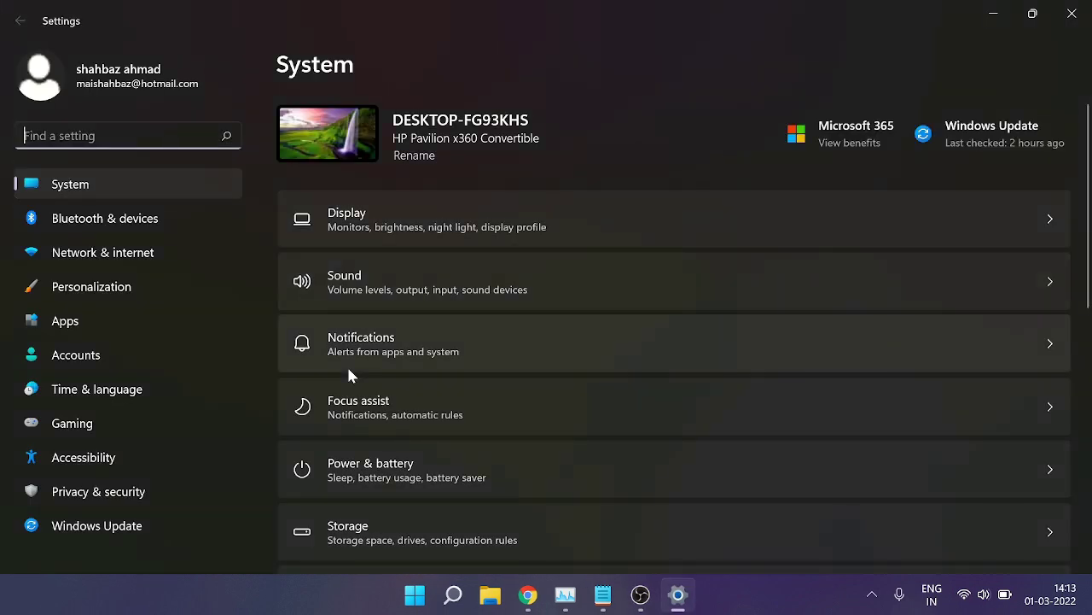
- In Personalization > Lock screen > Screen saver, keep (None) and confirm with OK
click(99, 290)
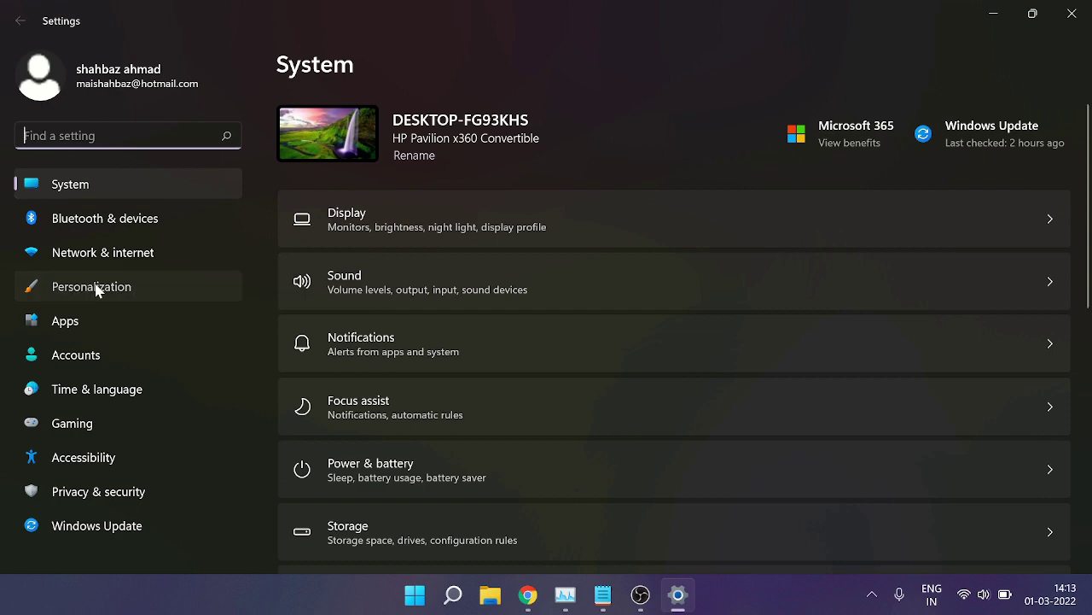
scroll(396, 392, down, 2)
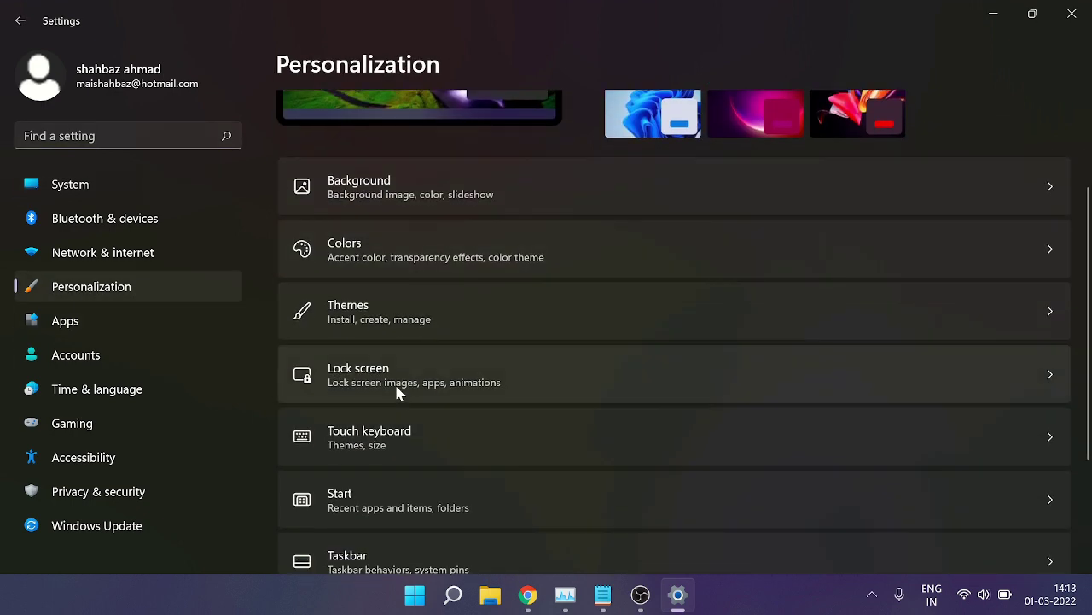
click(392, 378)
scroll(463, 384, down, 5)
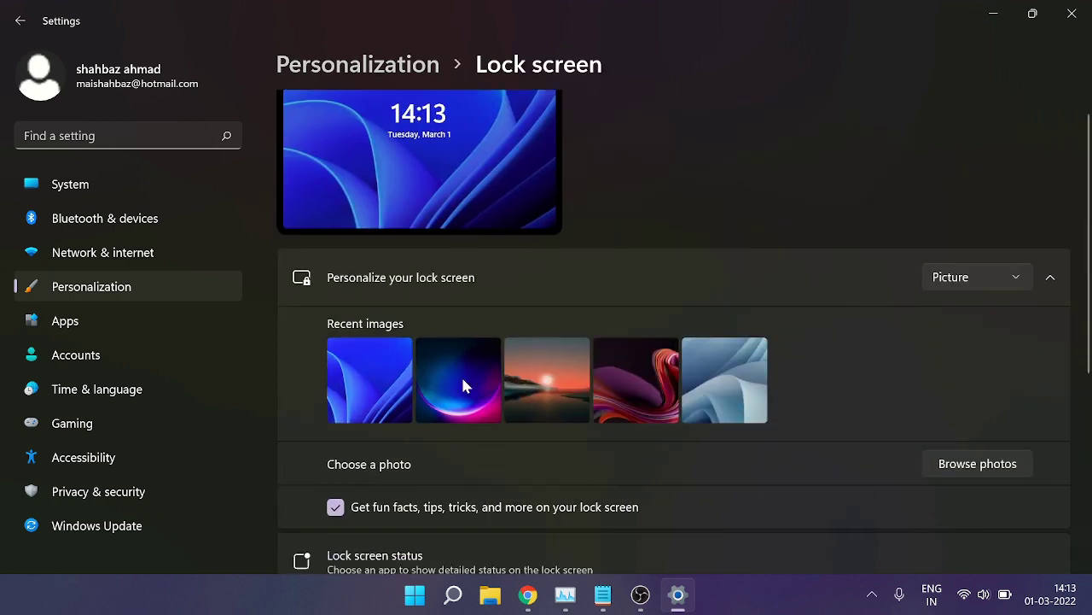
click(352, 456)
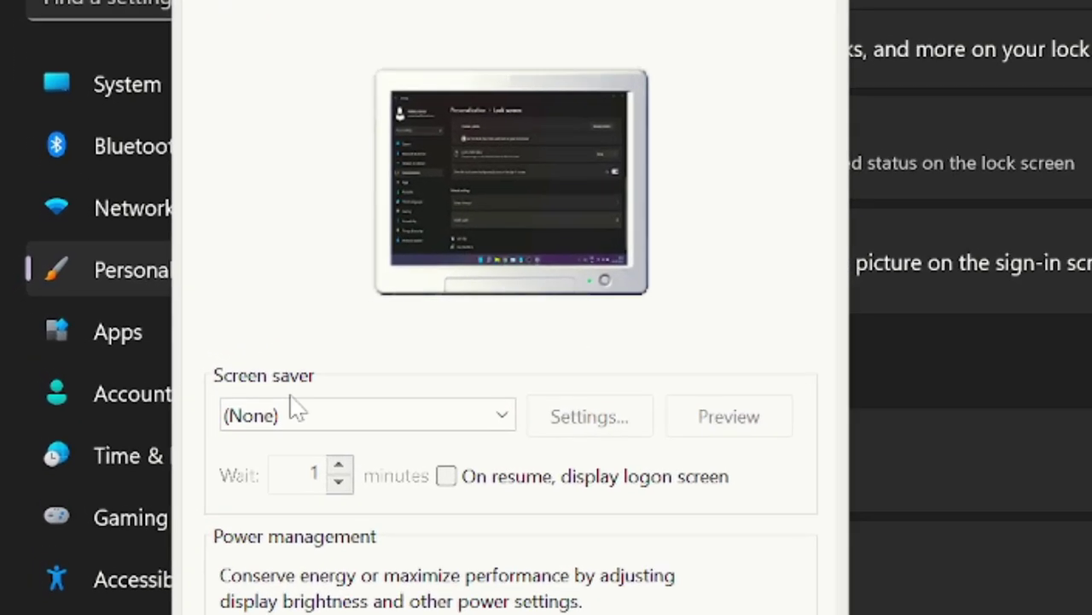
click(179, 369)
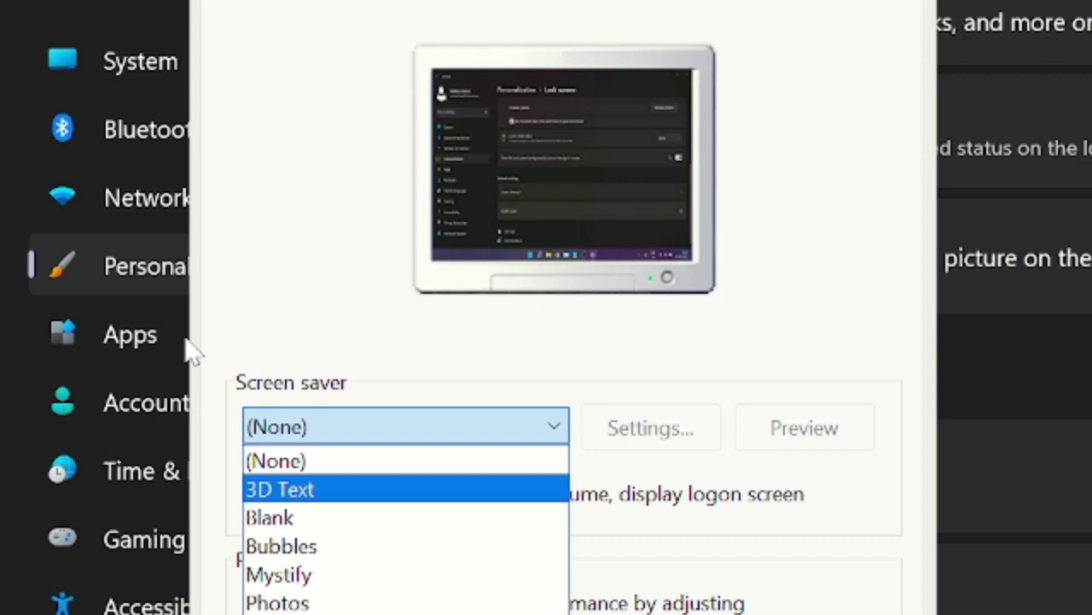
click(321, 467)
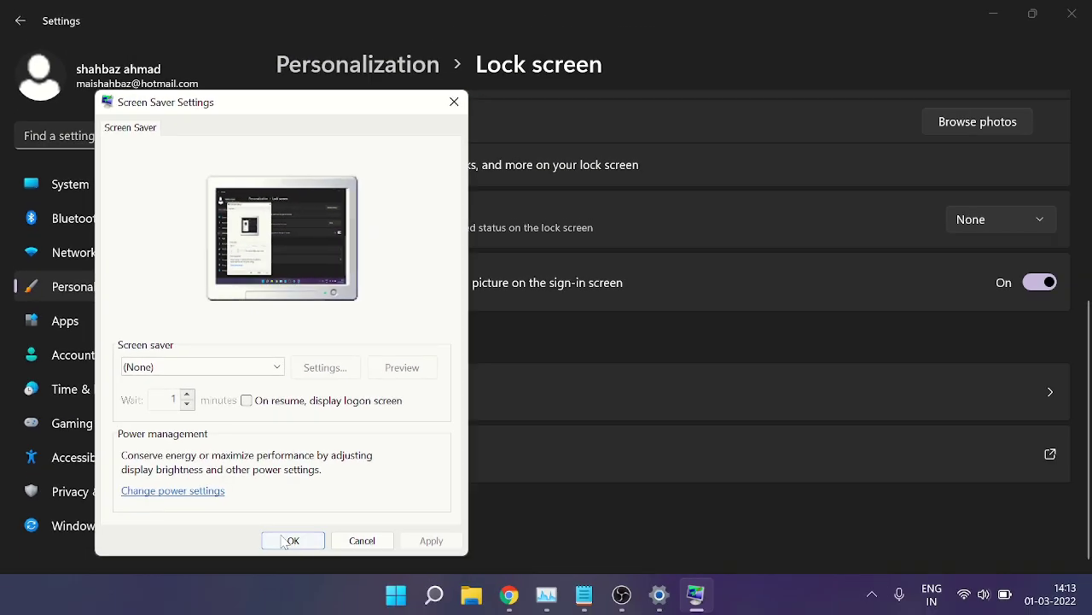
click(289, 541)
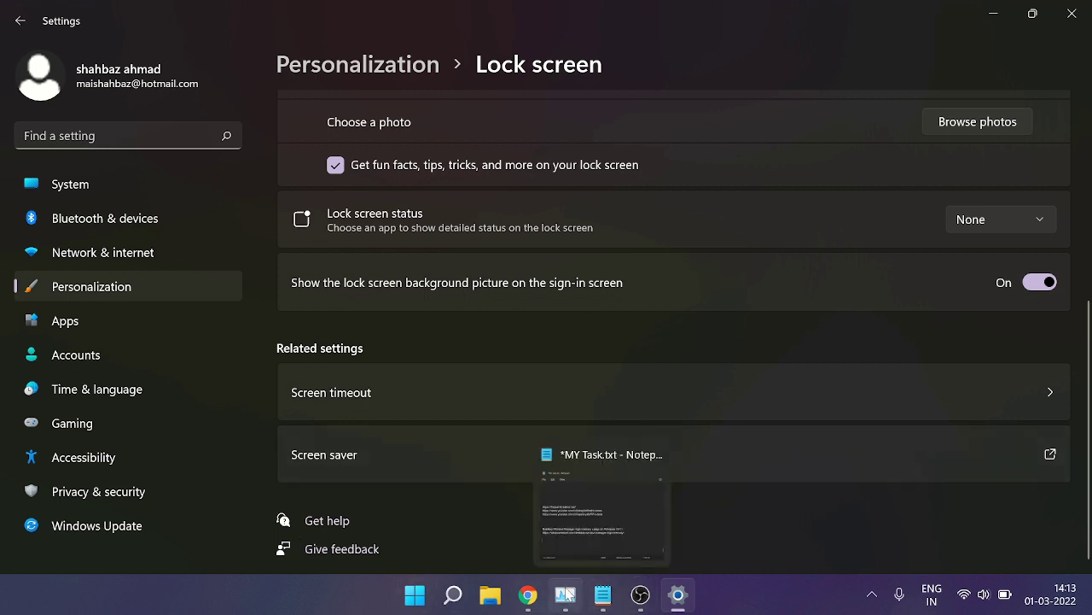
- Bring Task Manager forward to see Desktop Window Manager at 119.2 MB
click(565, 595)
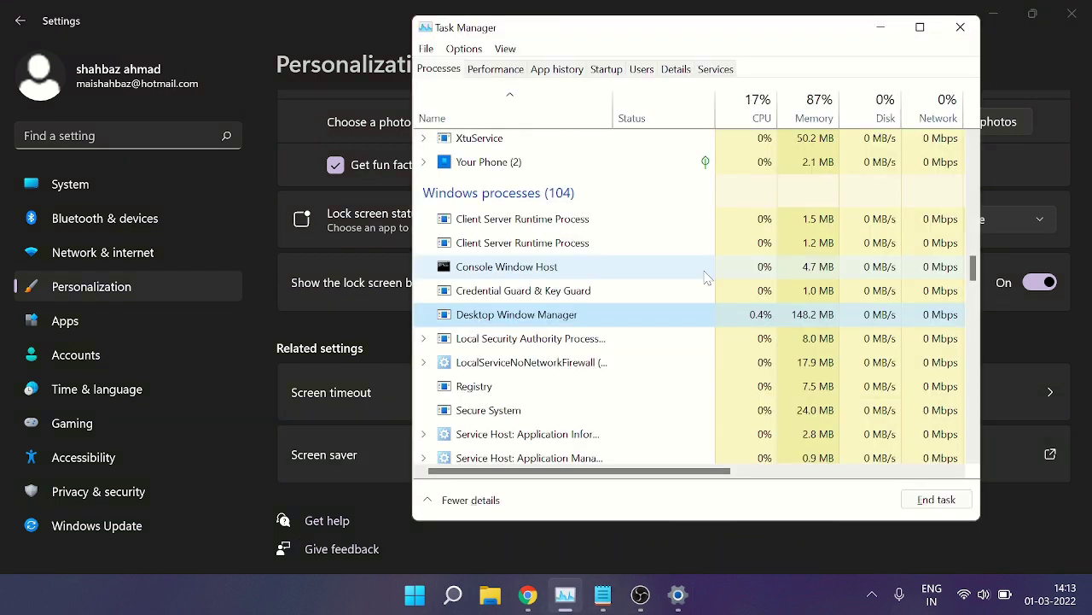